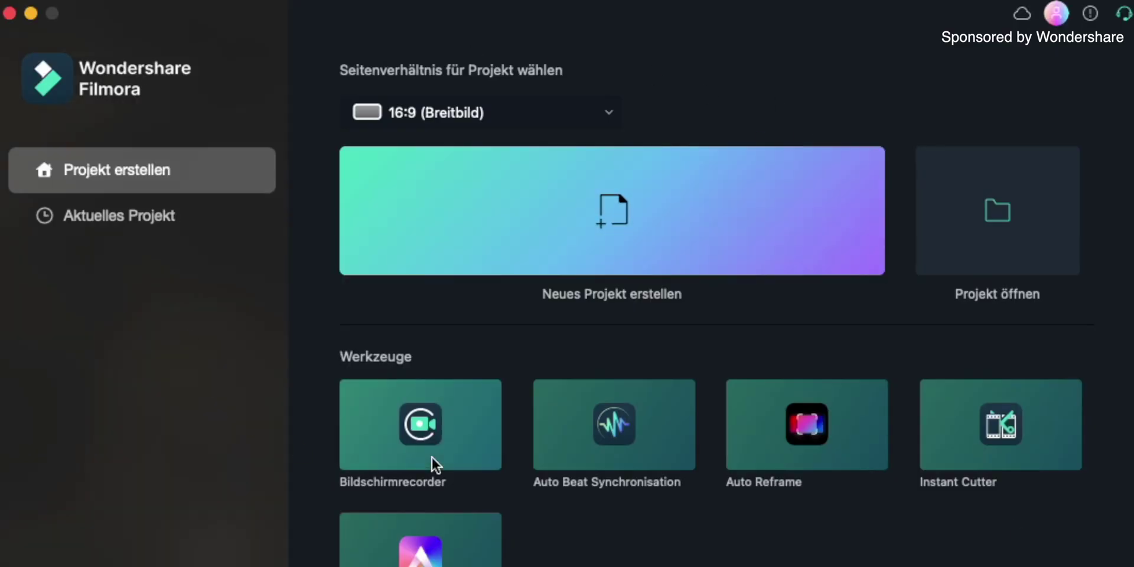
Choose 9:16 (Portrait) from the start screen's aspect ratio list
{"action": "left_click", "coordinate": [609, 112]}
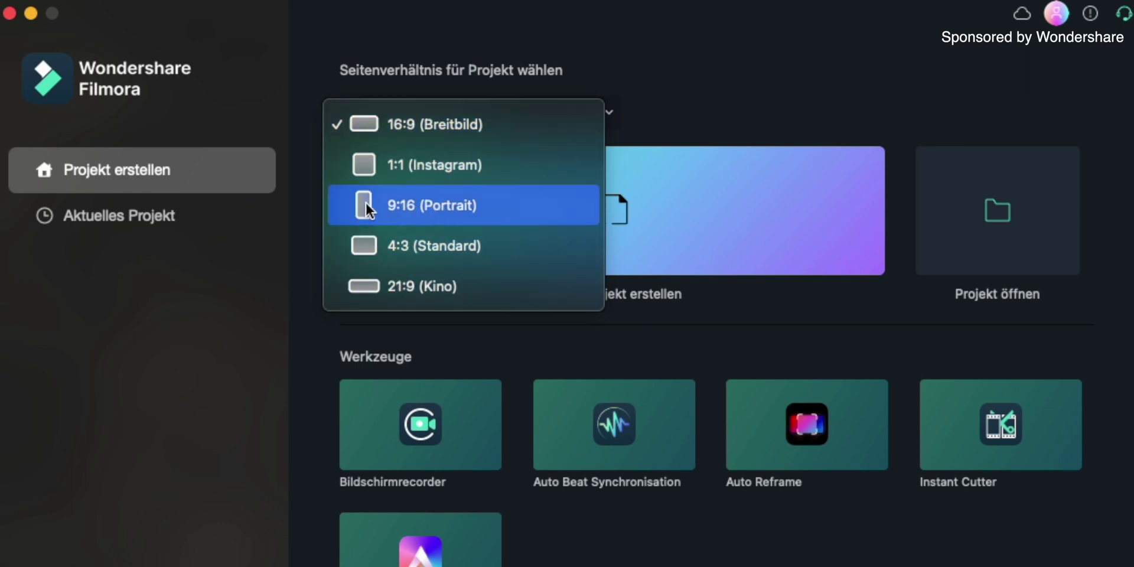
{"action": "left_click", "coordinate": [395, 201]}
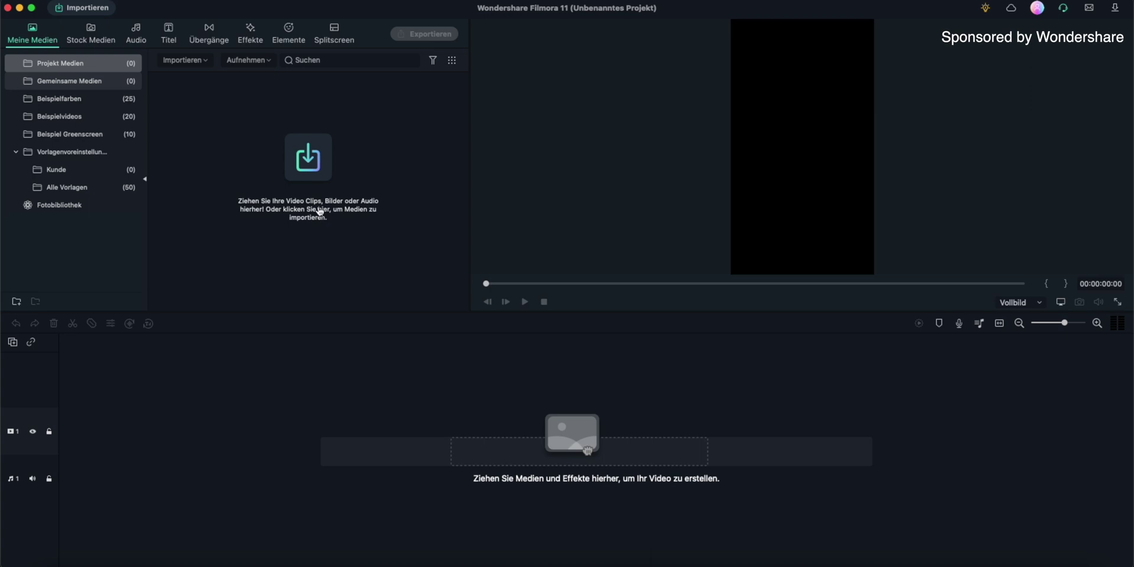
Import the nature .mov video from the Clips folder into project media
{"action": "left_click", "coordinate": [319, 212]}
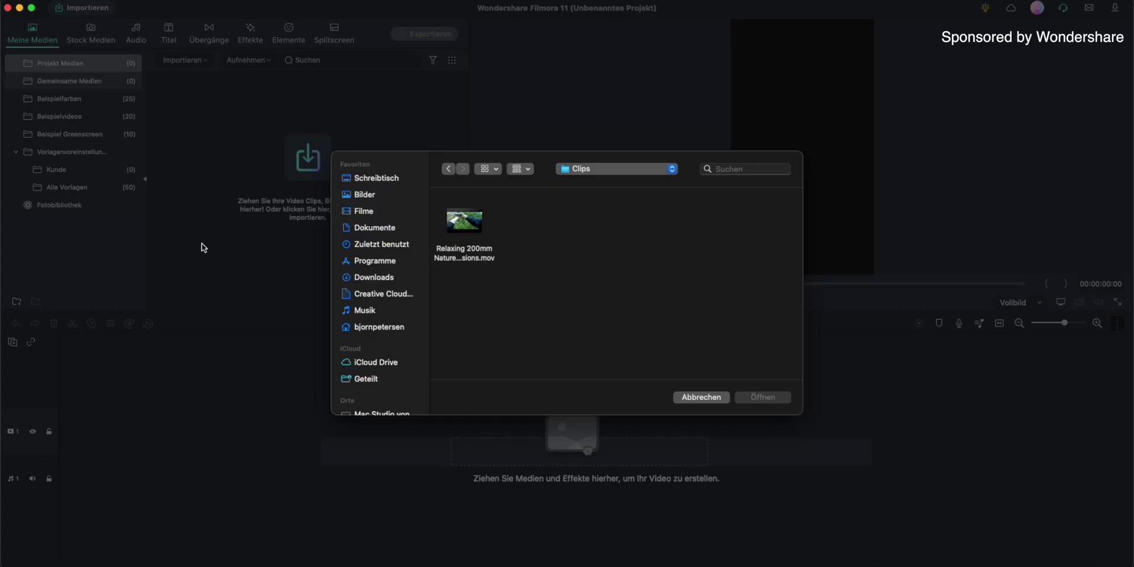
{"action": "double_click", "coordinate": [451, 223]}
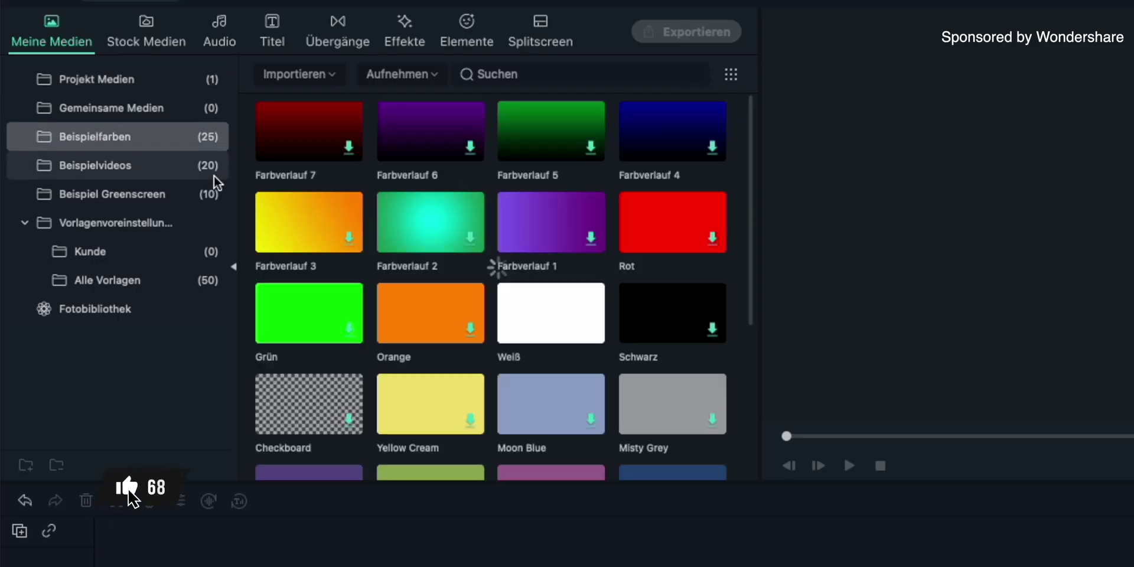
Browse the sample videos and the sample green-screen clips
{"action": "left_click", "coordinate": [145, 165]}
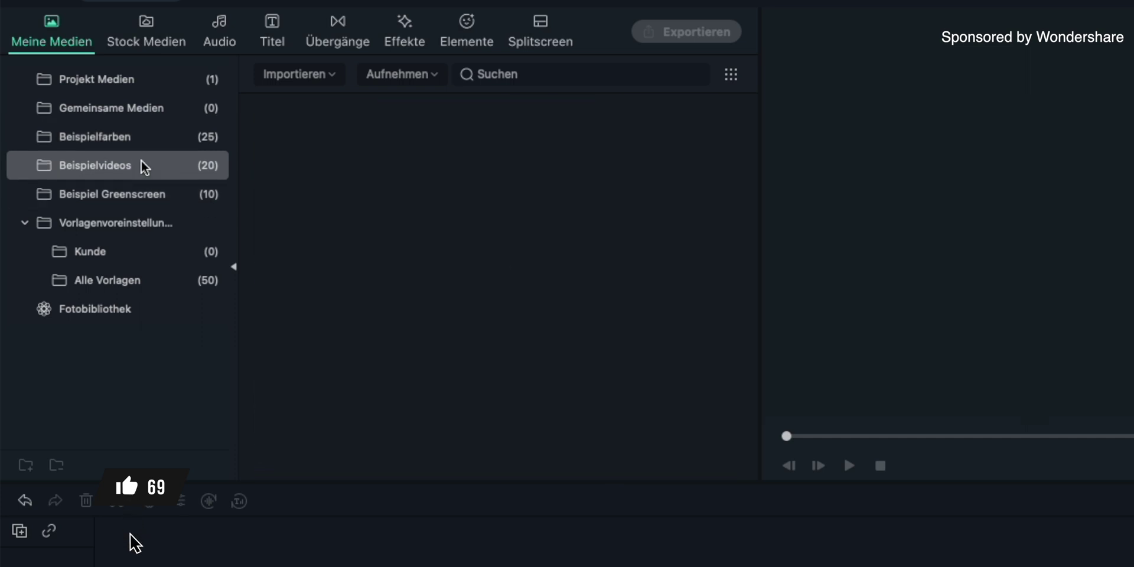
{"action": "scroll", "coordinate": [511, 234], "scroll_direction": "down", "scroll_amount": 3}
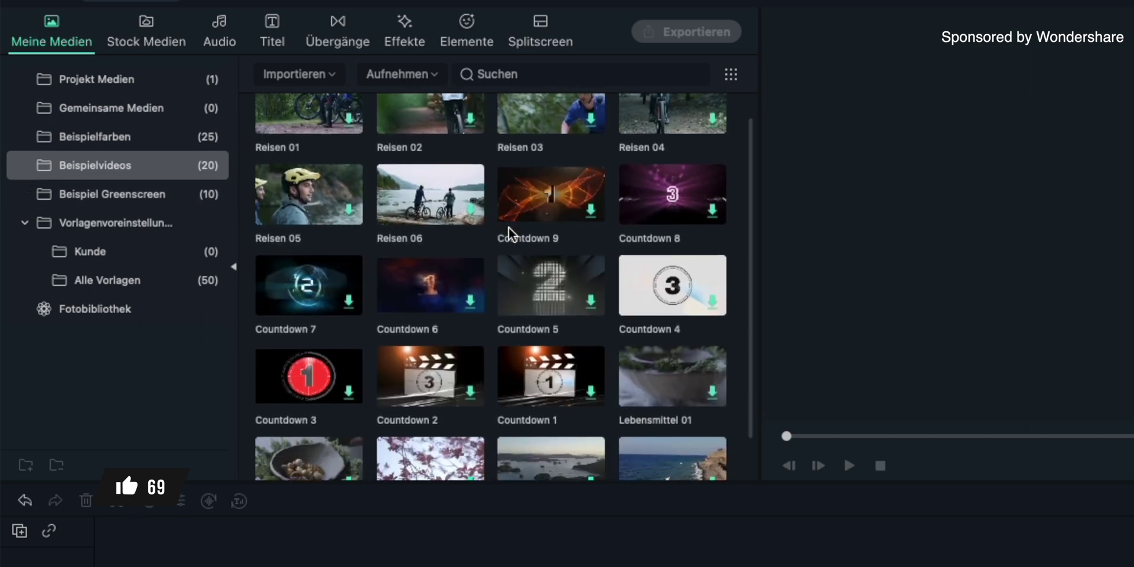
{"action": "scroll", "coordinate": [506, 232], "scroll_direction": "up", "scroll_amount": 3}
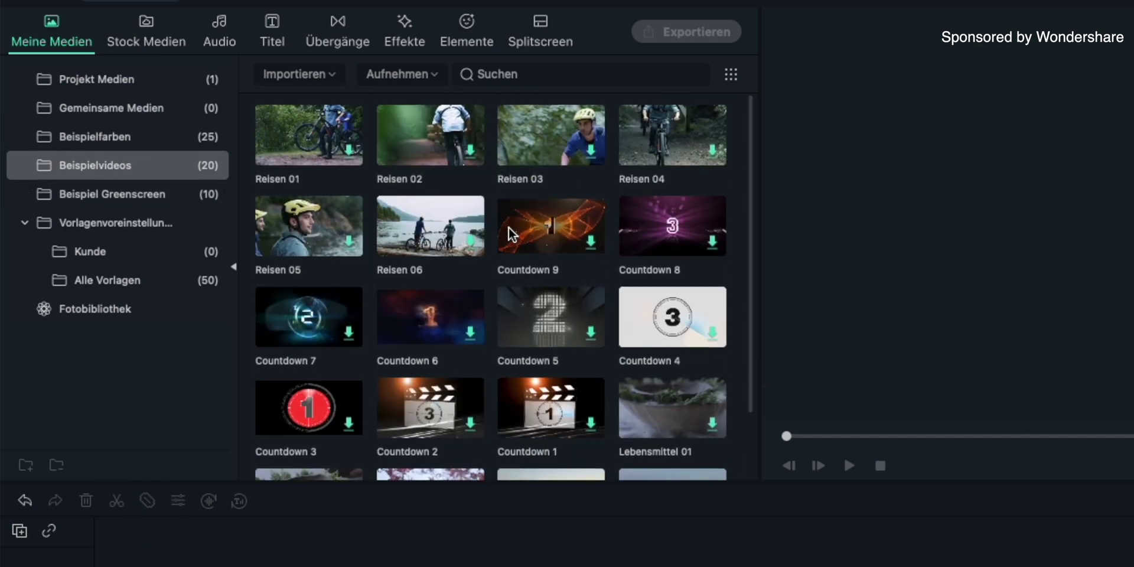
{"action": "left_click", "coordinate": [69, 195]}
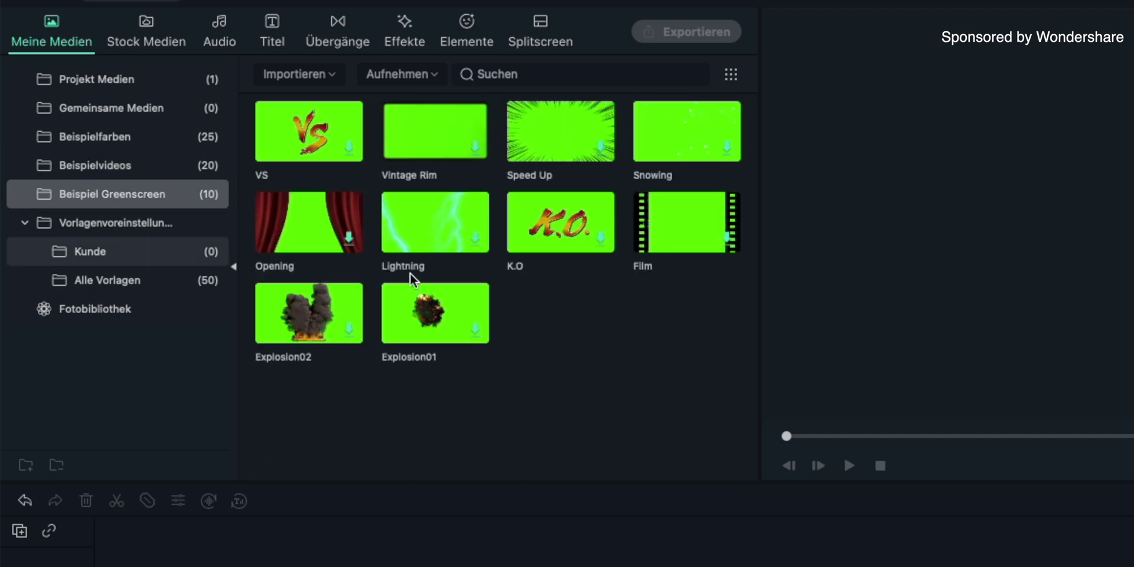
Scroll through all available templates
{"action": "left_click", "coordinate": [106, 280]}
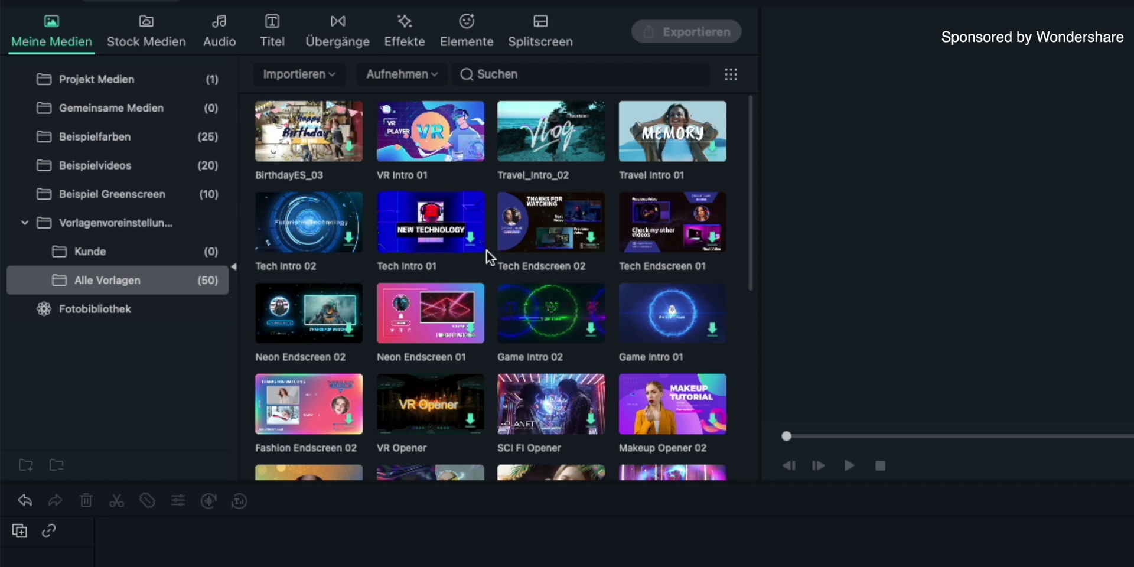
{"action": "scroll", "coordinate": [481, 230], "scroll_direction": "down", "scroll_amount": 10}
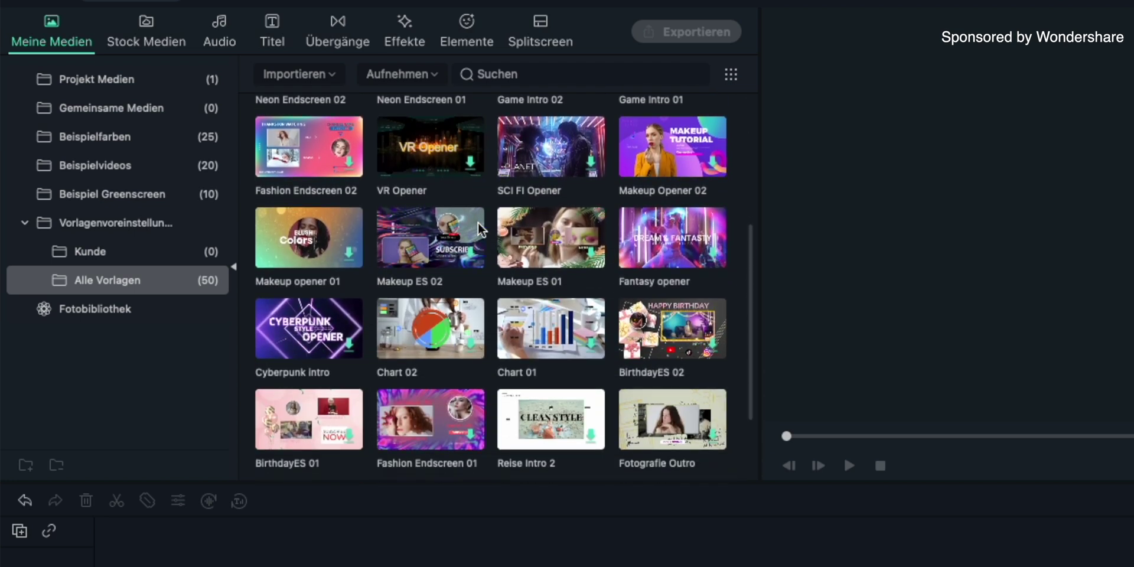
{"action": "scroll", "coordinate": [481, 229], "scroll_direction": "down", "scroll_amount": 5}
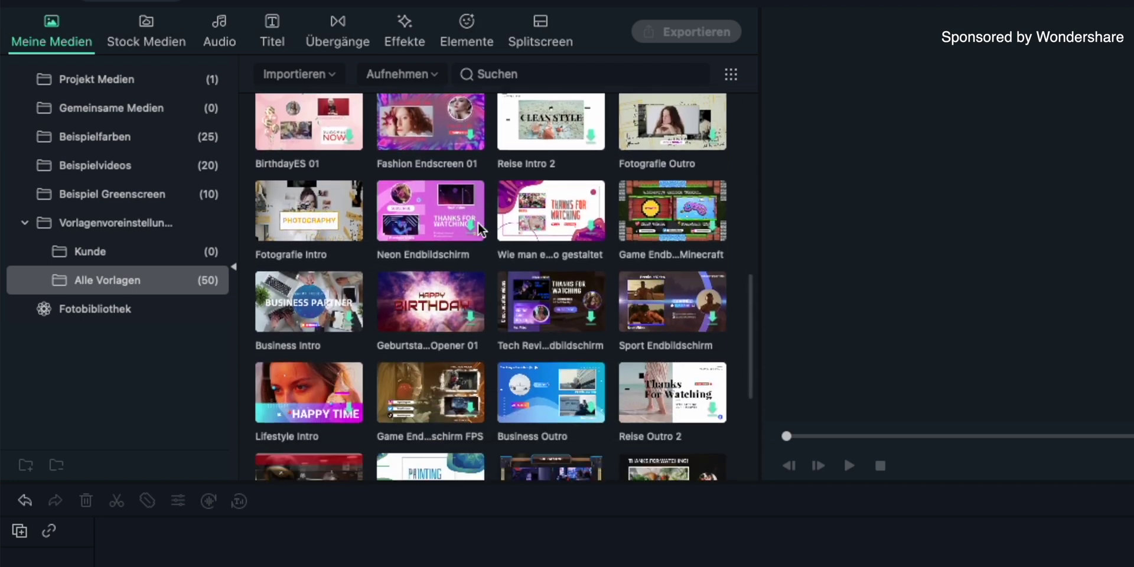
{"action": "scroll", "coordinate": [481, 229], "scroll_direction": "down", "scroll_amount": 5}
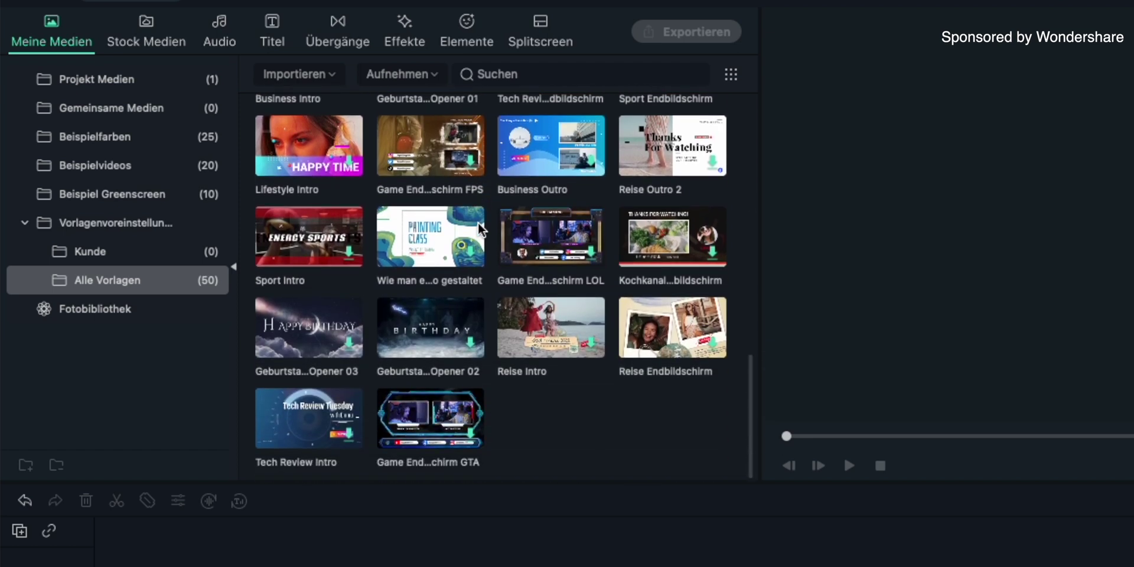
{"action": "scroll", "coordinate": [481, 229], "scroll_direction": "up", "scroll_amount": 12}
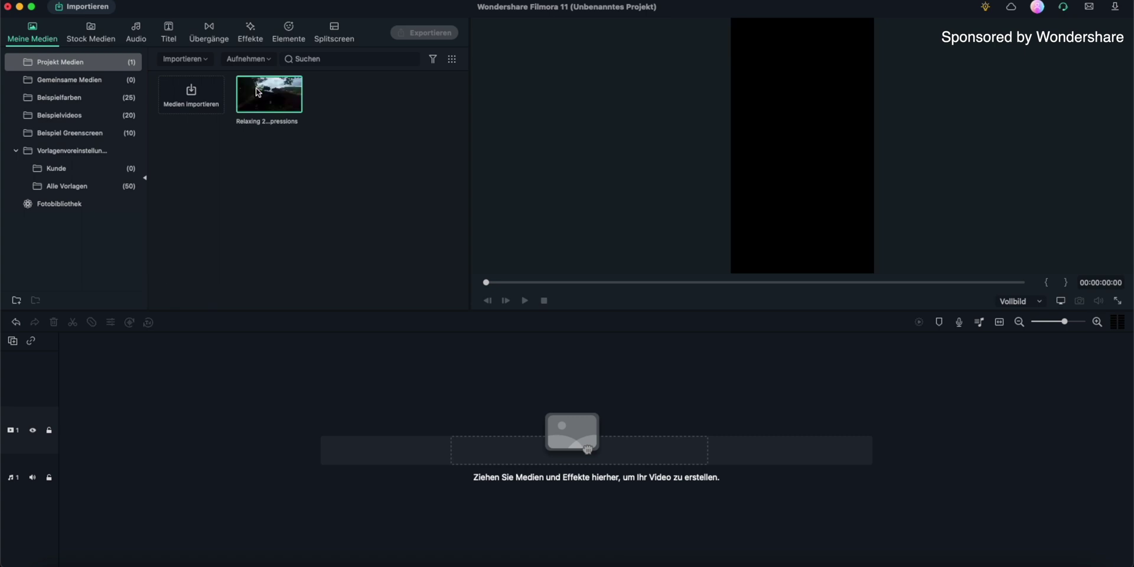
Place the nature clip on the timeline and zoom out to see the whole clip
{"action": "left_click_drag", "start_coordinate": [269, 95], "coordinate": [177, 413]}
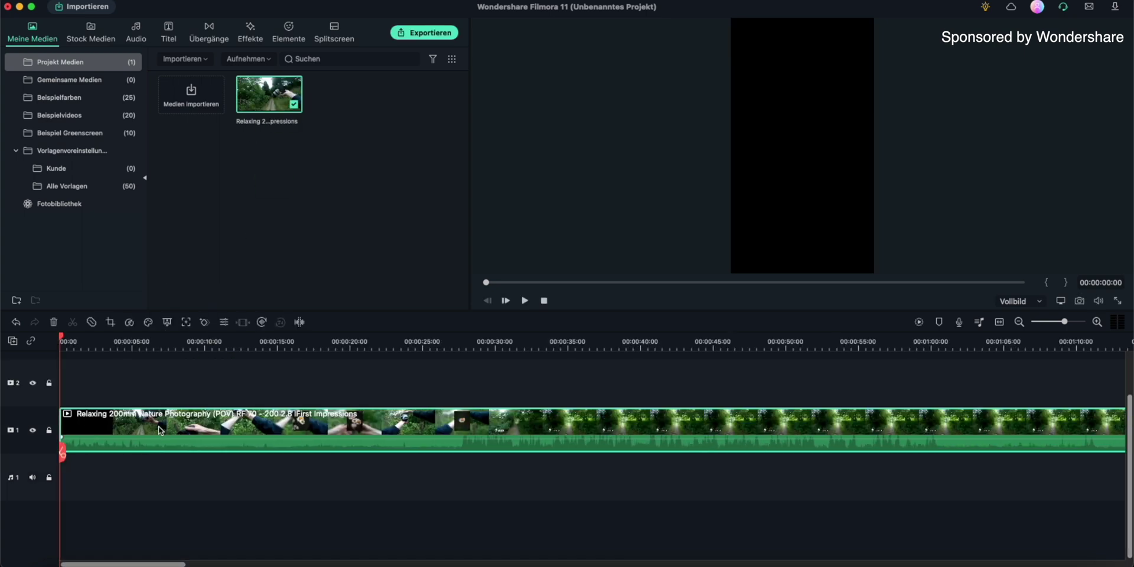
{"action": "left_click", "coordinate": [142, 347]}
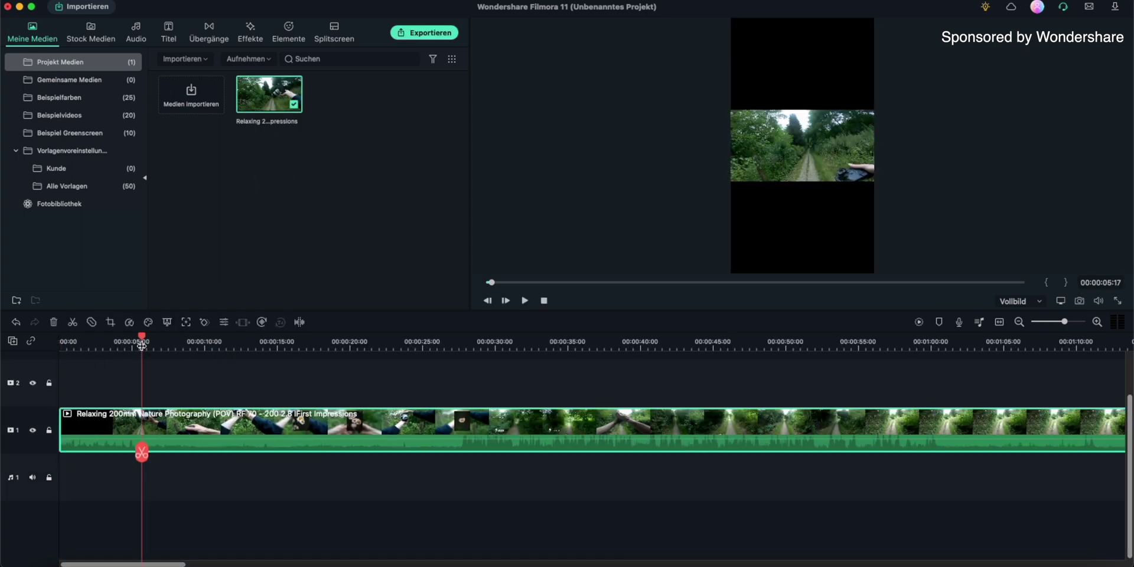
{"action": "key", "text": "super+equal"}
{"action": "key", "text": "super+minus"}
{"action": "key", "text": "super+minus"}
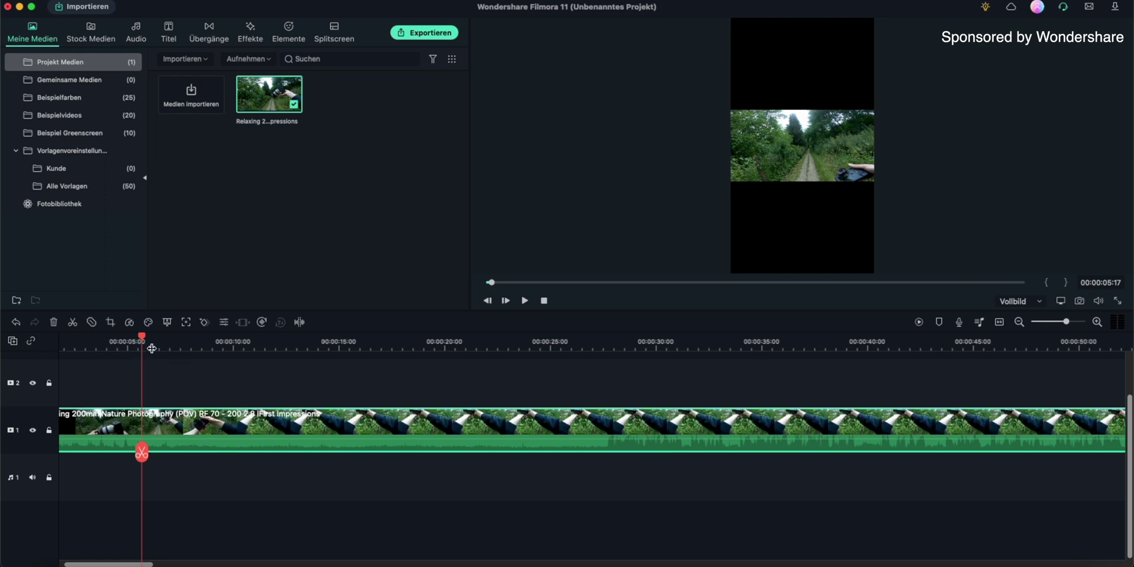
{"action": "key", "text": "super+minus"}
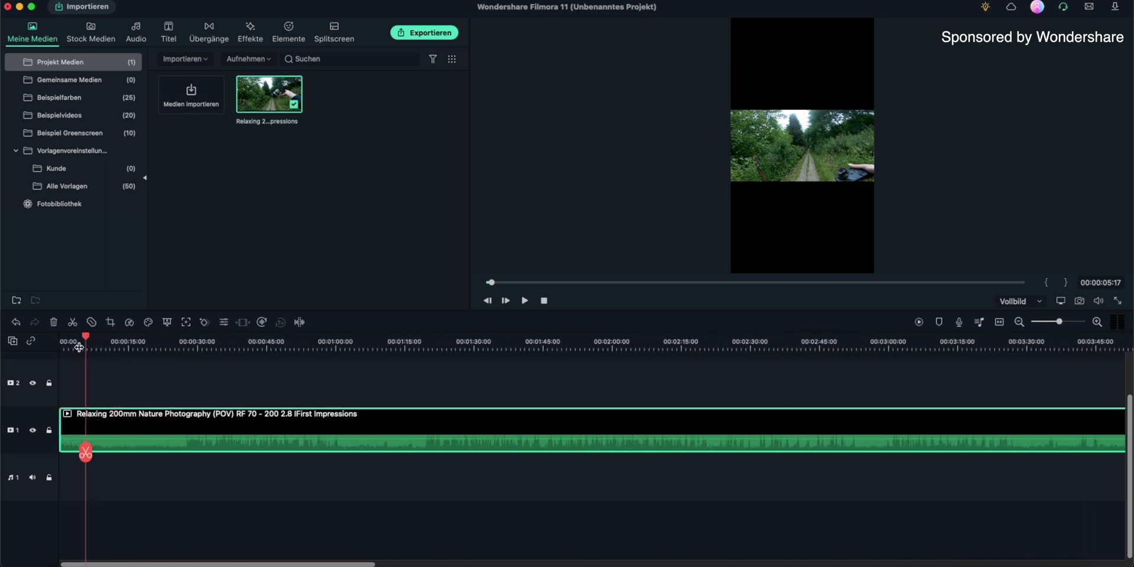
Crop the clip to fill the 9:16 portrait frame and open its crop and zoom settings
{"action": "left_click", "coordinate": [119, 424]}
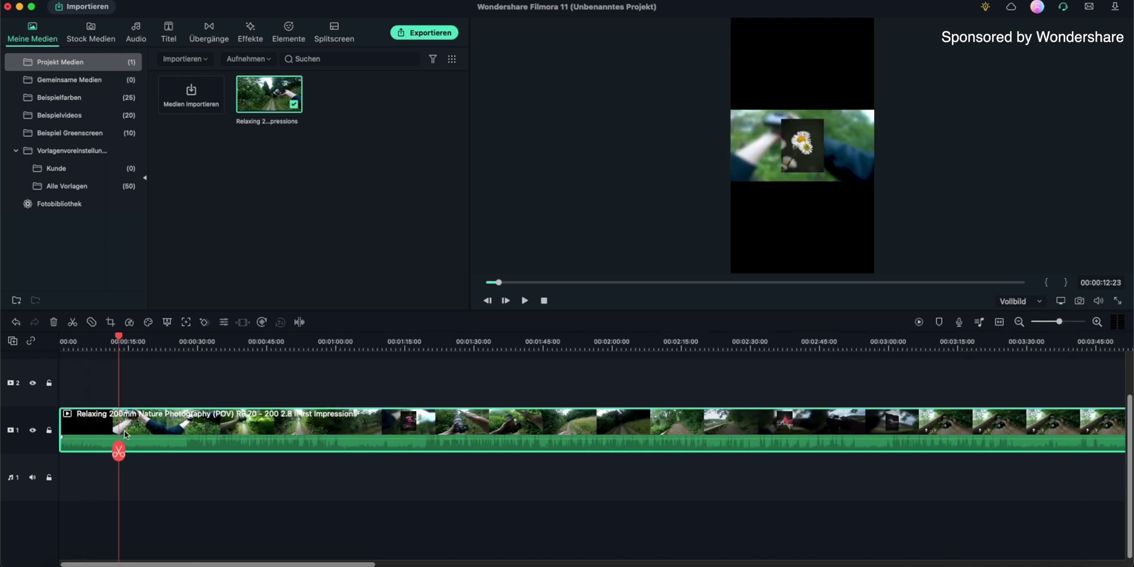
{"action": "key", "text": "super+f"}
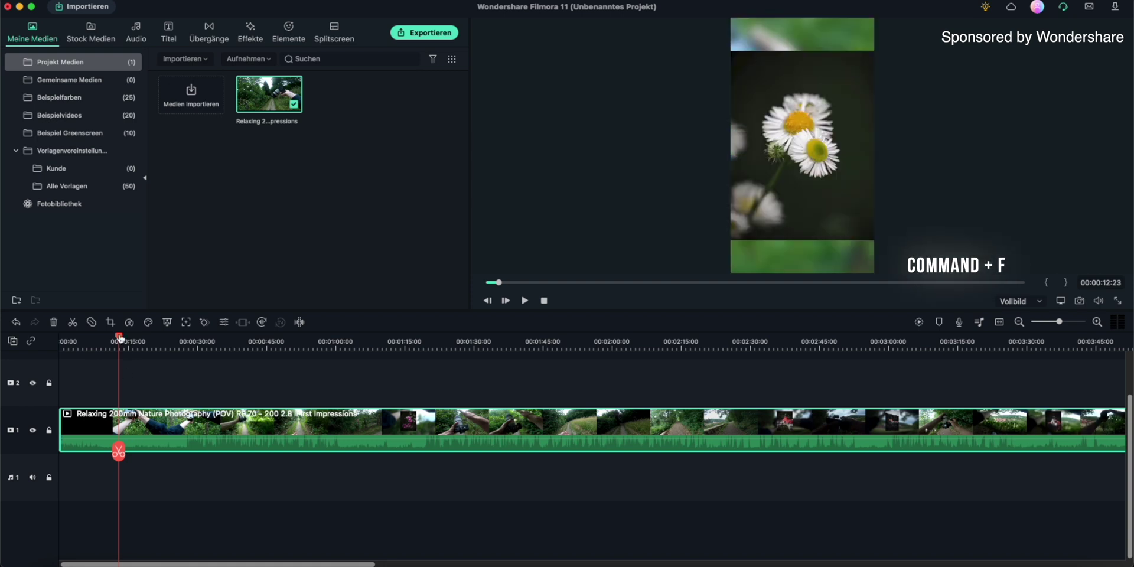
{"action": "left_click_drag", "start_coordinate": [120, 338], "coordinate": [133, 340]}
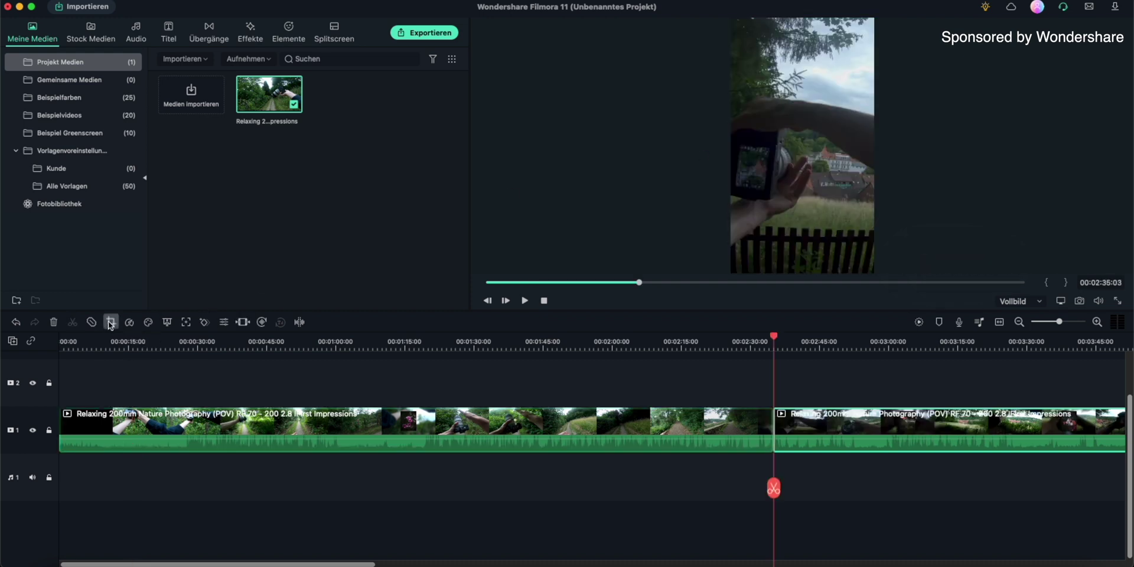
{"action": "left_click", "coordinate": [109, 322]}
Shift the 9:16 crop area slightly left, apply it, and scrub back to about 1:45
{"action": "mouse_move", "coordinate": [555, 280]}
{"action": "left_mouse_down"}
{"action": "mouse_move", "coordinate": [541, 280]}
{"action": "mouse_move", "coordinate": [608, 277]}
{"action": "mouse_move", "coordinate": [543, 280]}
{"action": "left_mouse_up"}
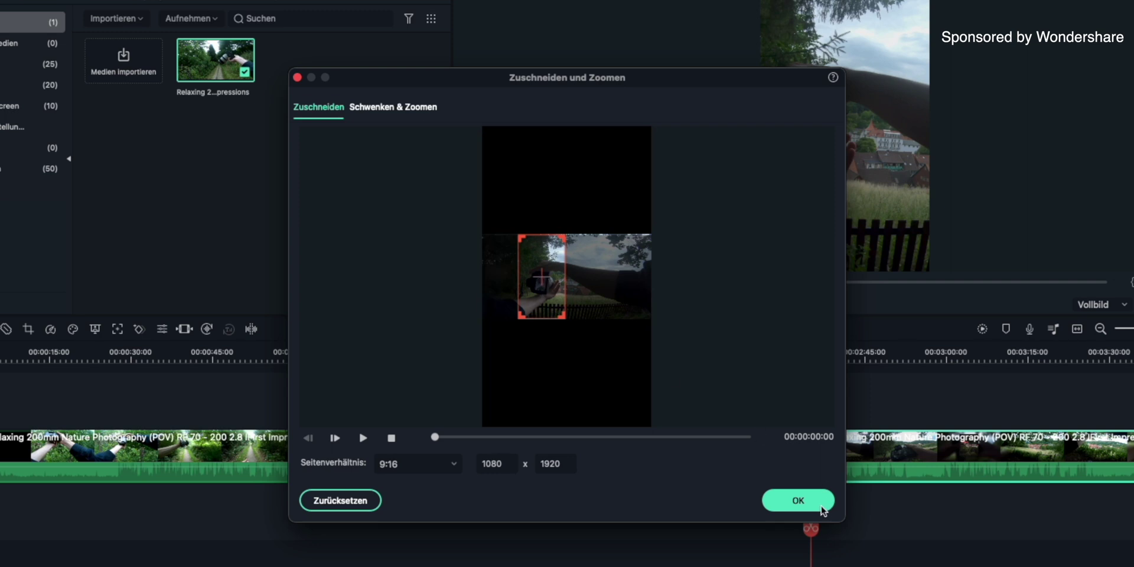
{"action": "left_click", "coordinate": [798, 501]}
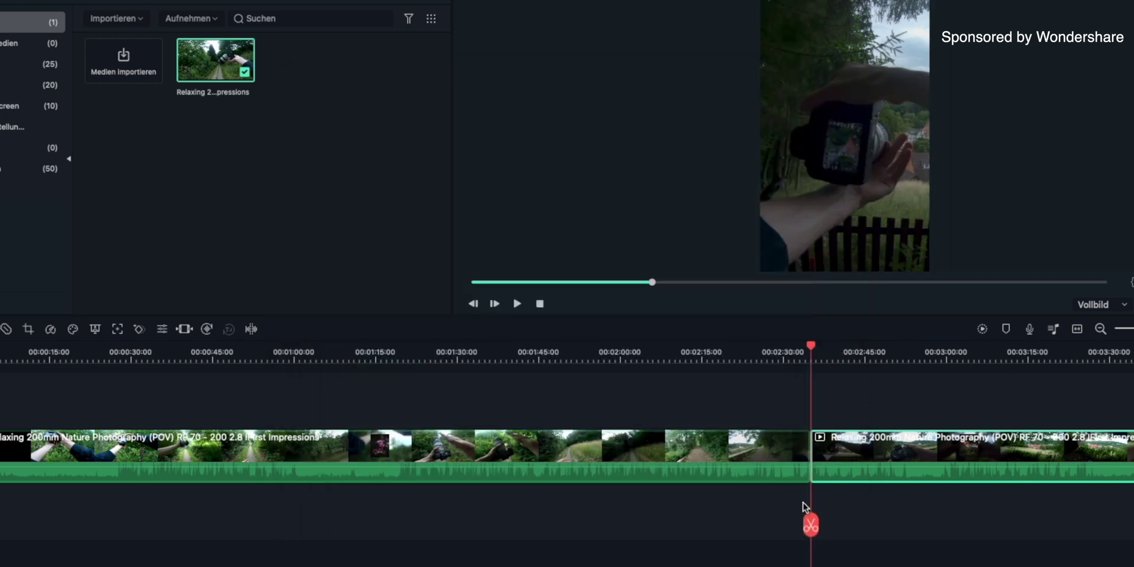
{"action": "left_click_drag", "start_coordinate": [810, 348], "coordinate": [567, 355]}
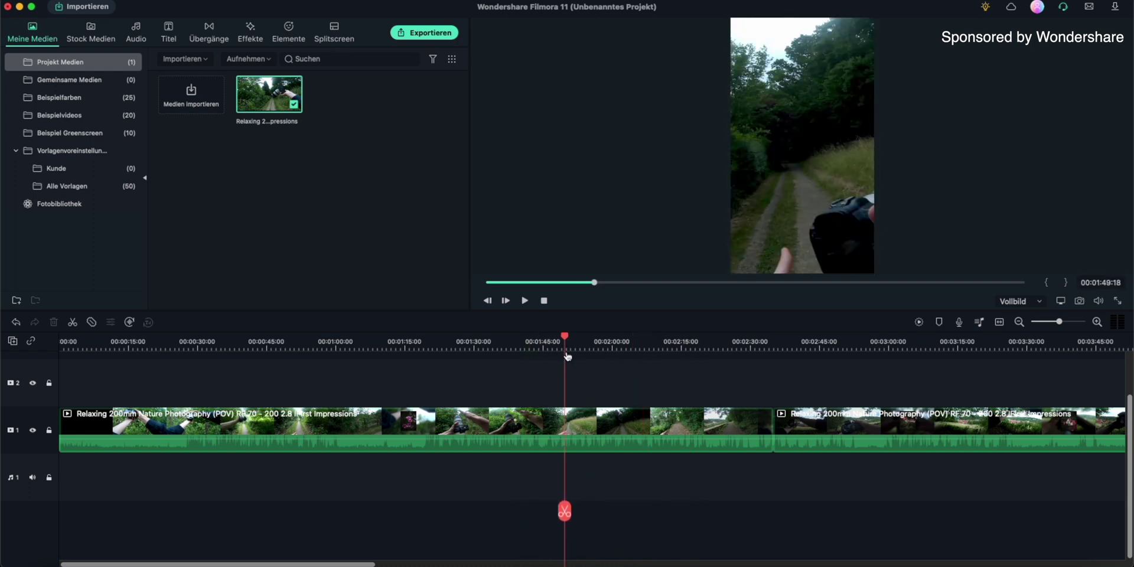
Split the Relaxing 200mm clip at the playhead and again at about 1:57
{"action": "left_click", "coordinate": [565, 512]}
{"action": "left_click_drag", "start_coordinate": [564, 340], "coordinate": [600, 341]}
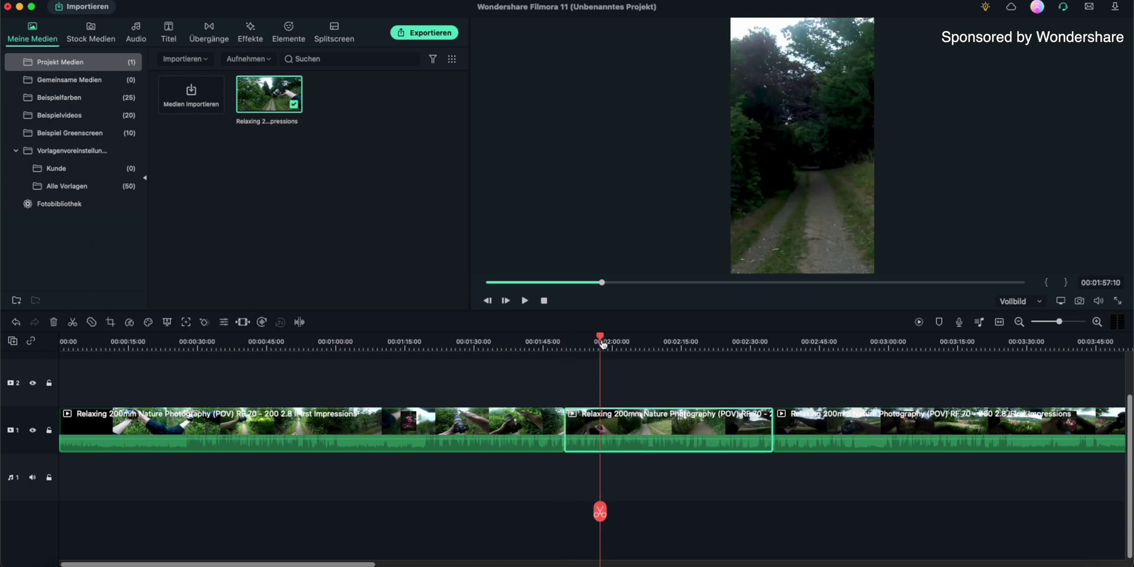
{"action": "left_click", "coordinate": [600, 512]}
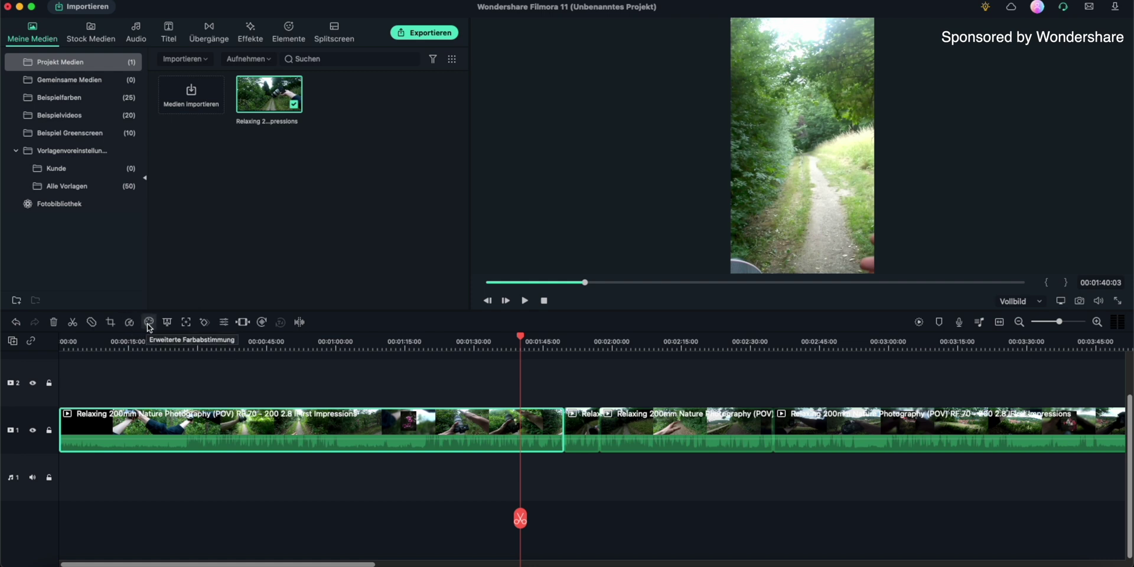
Open the clip's advanced colour matching window and scroll through its presets
{"action": "left_click", "coordinate": [148, 323]}
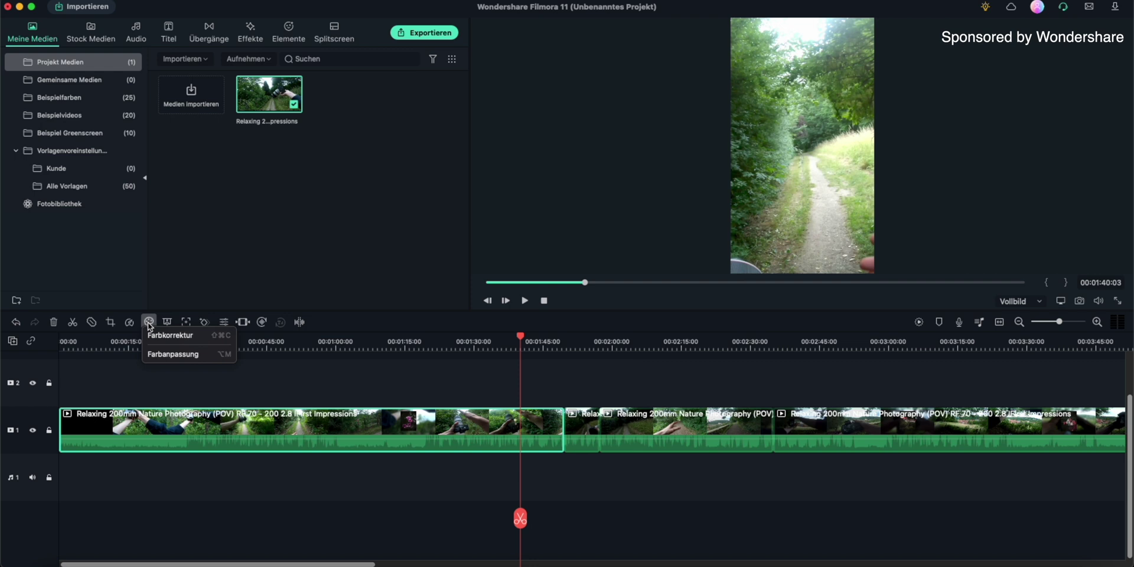
{"action": "left_click", "coordinate": [173, 353]}
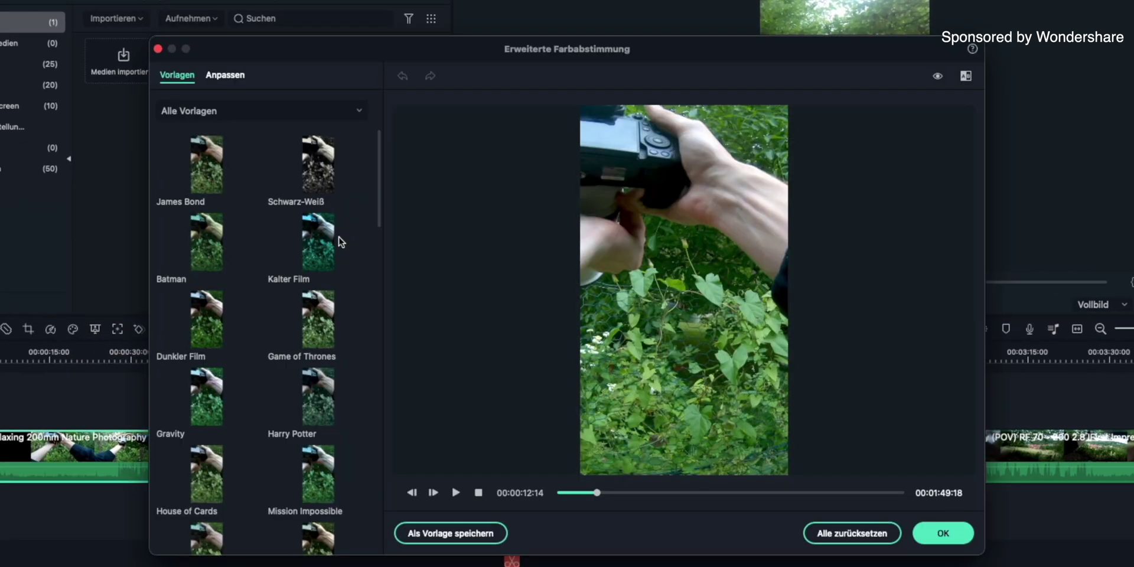
{"action": "scroll", "coordinate": [290, 251], "scroll_direction": "down", "scroll_amount": 10}
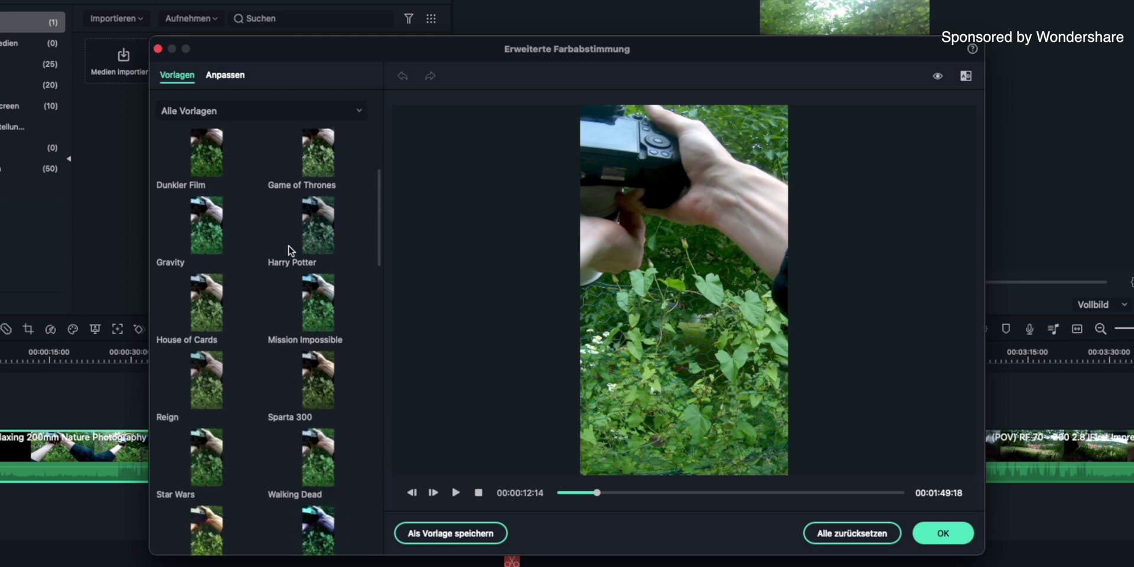
{"action": "scroll", "coordinate": [290, 248], "scroll_direction": "down", "scroll_amount": 2}
{"action": "scroll", "coordinate": [293, 245], "scroll_direction": "up", "scroll_amount": 6}
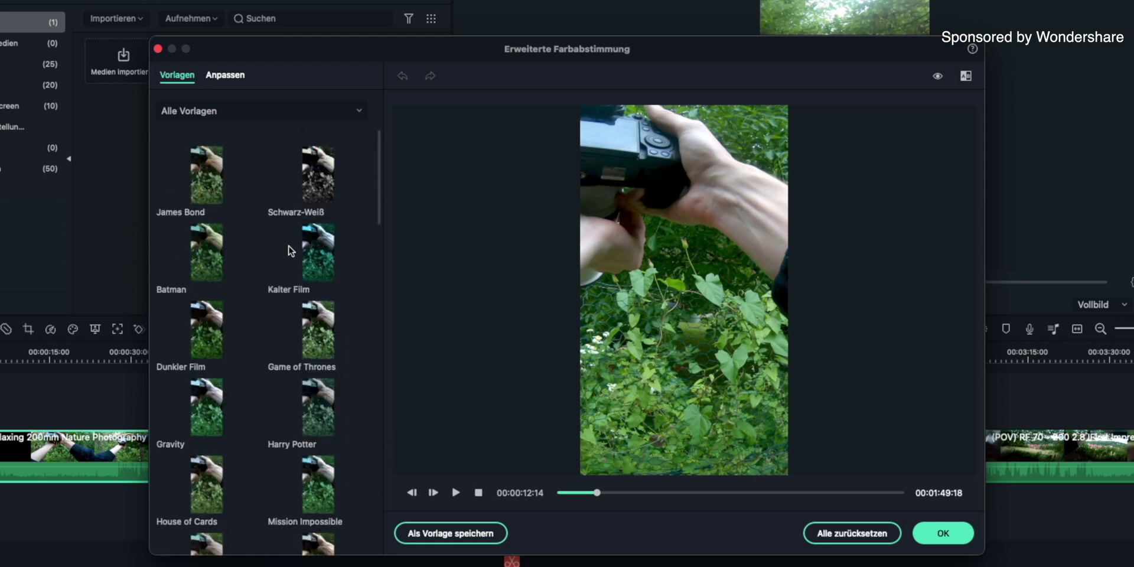
Switch to manual colour adjustments and expand, then collapse, the white balance section
{"action": "left_click", "coordinate": [220, 76]}
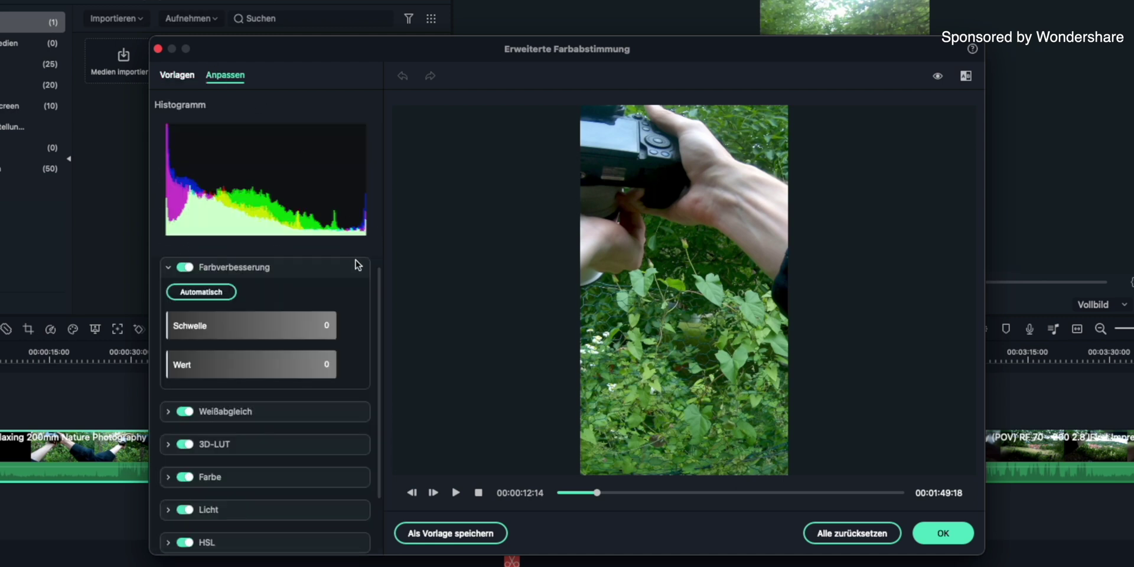
{"action": "scroll", "coordinate": [358, 265], "scroll_direction": "down", "scroll_amount": 3}
{"action": "left_click", "coordinate": [169, 341]}
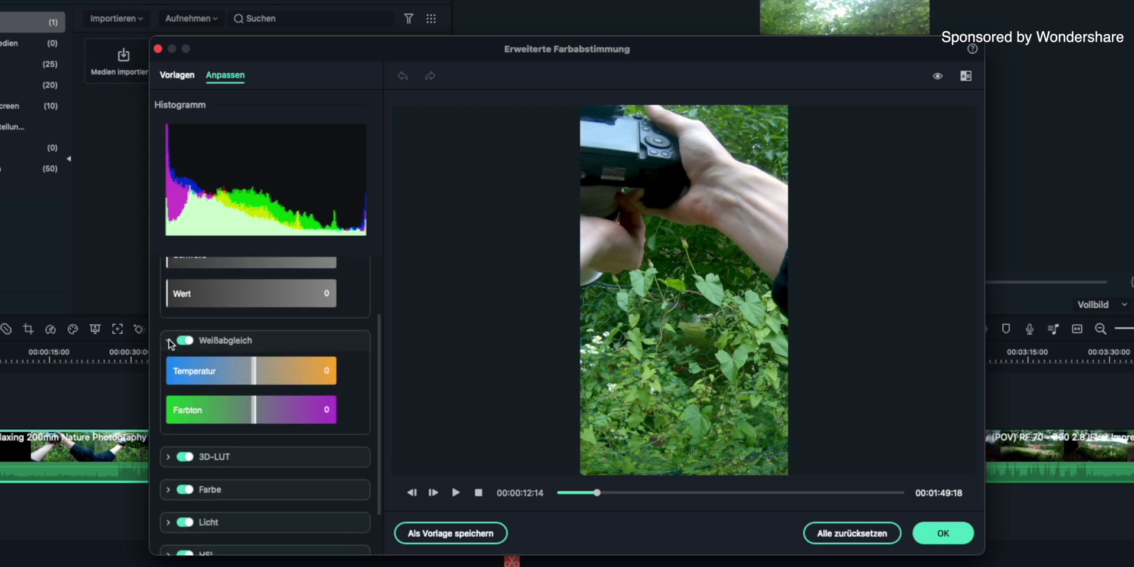
{"action": "left_click", "coordinate": [168, 341]}
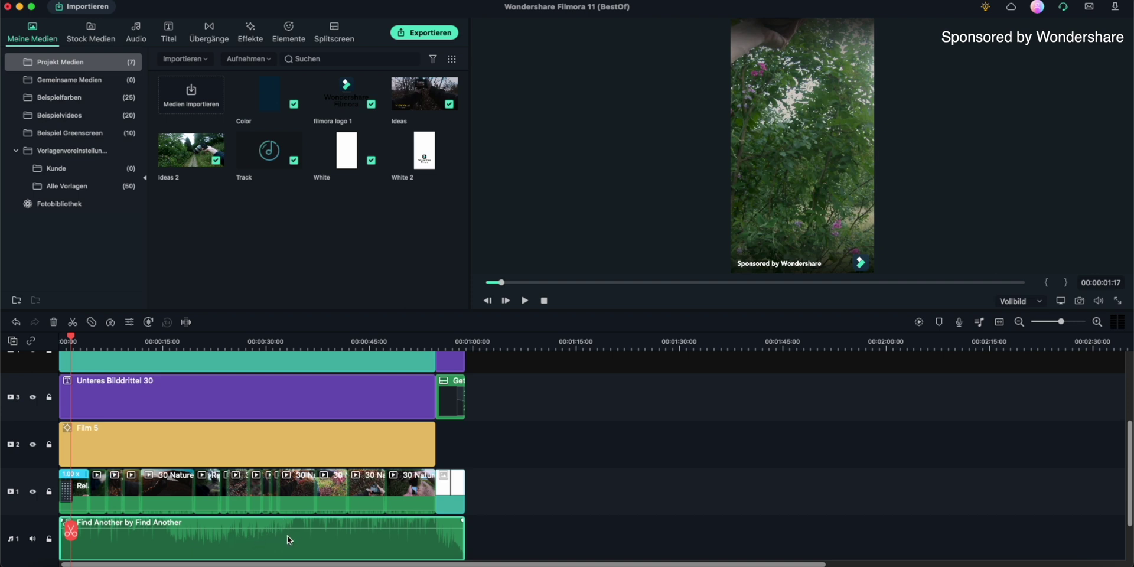
Show the built-in music library and scroll through its included tracks
{"action": "left_click", "coordinate": [136, 30]}
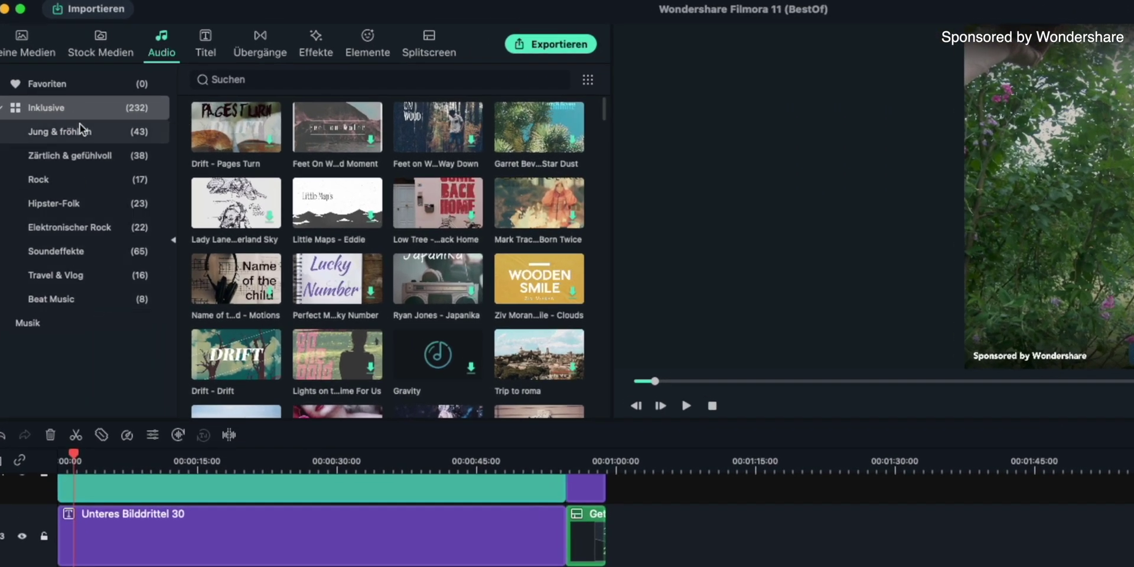
{"action": "scroll", "coordinate": [314, 180], "scroll_direction": "down", "scroll_amount": 10}
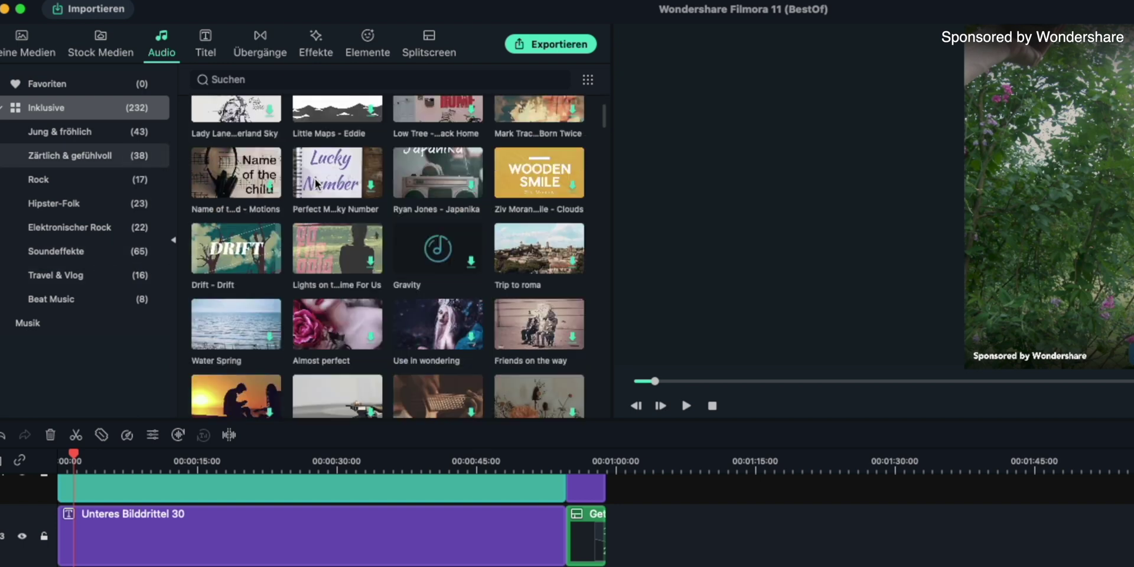
{"action": "scroll", "coordinate": [315, 180], "scroll_direction": "down", "scroll_amount": 15}
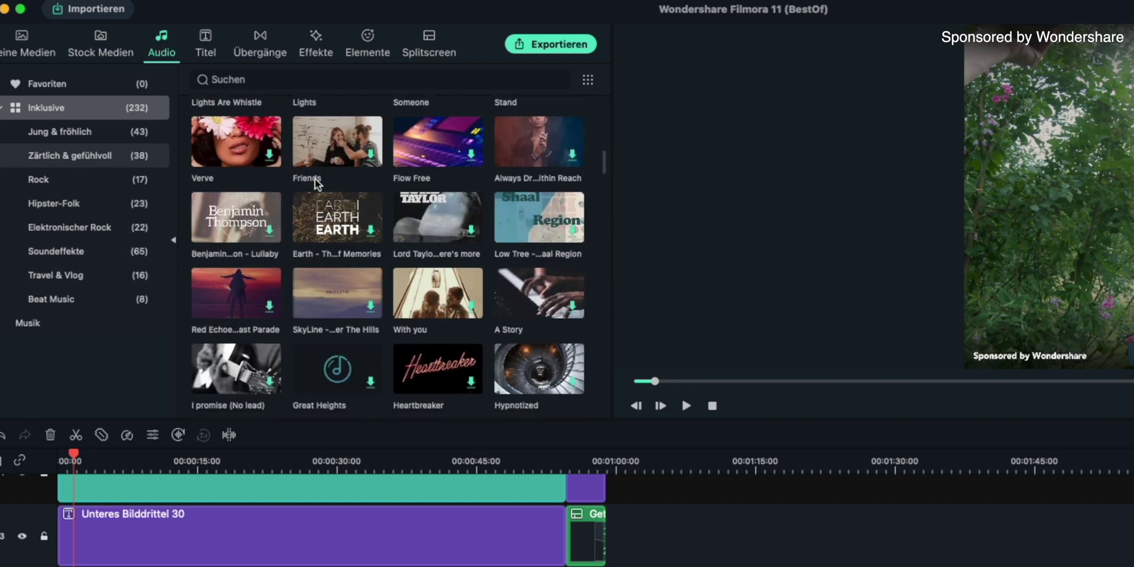
{"action": "scroll", "coordinate": [314, 180], "scroll_direction": "down", "scroll_amount": 15}
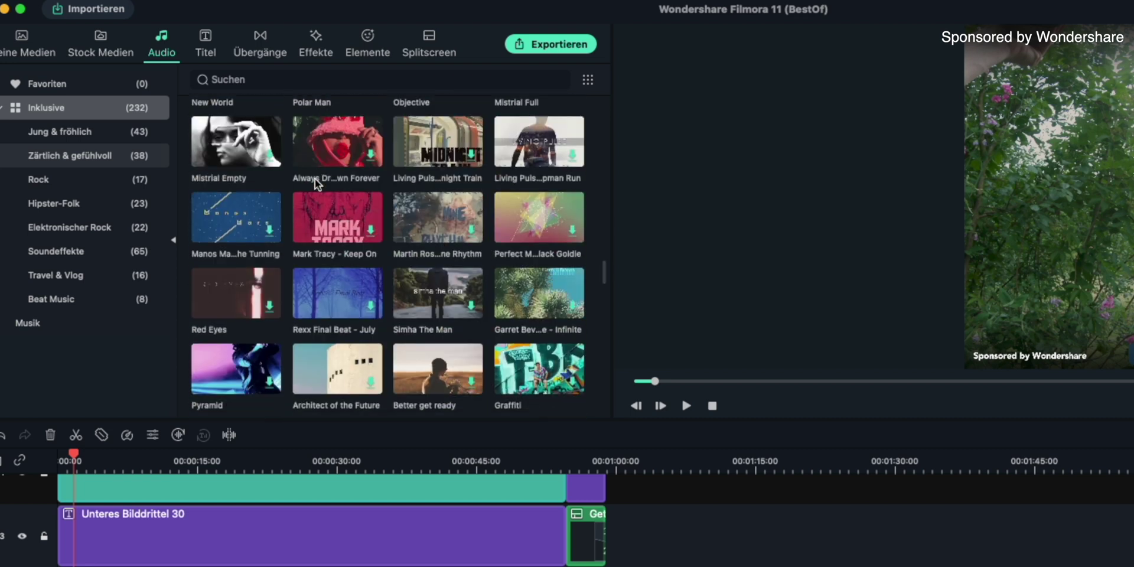
{"action": "scroll", "coordinate": [314, 178], "scroll_direction": "down", "scroll_amount": 10}
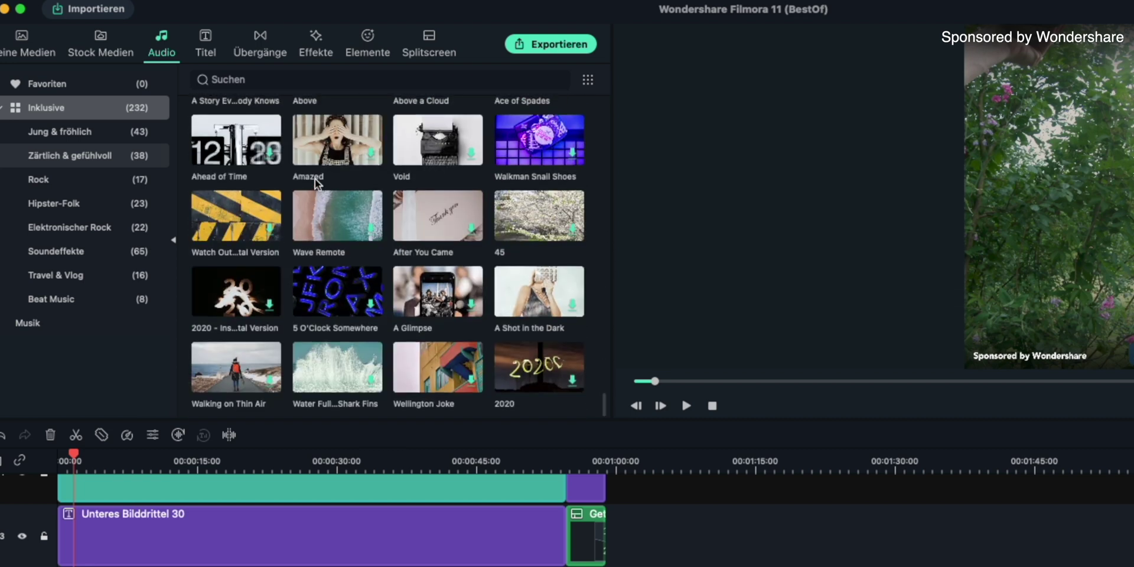
{"action": "scroll", "coordinate": [314, 178], "scroll_direction": "down", "scroll_amount": 10}
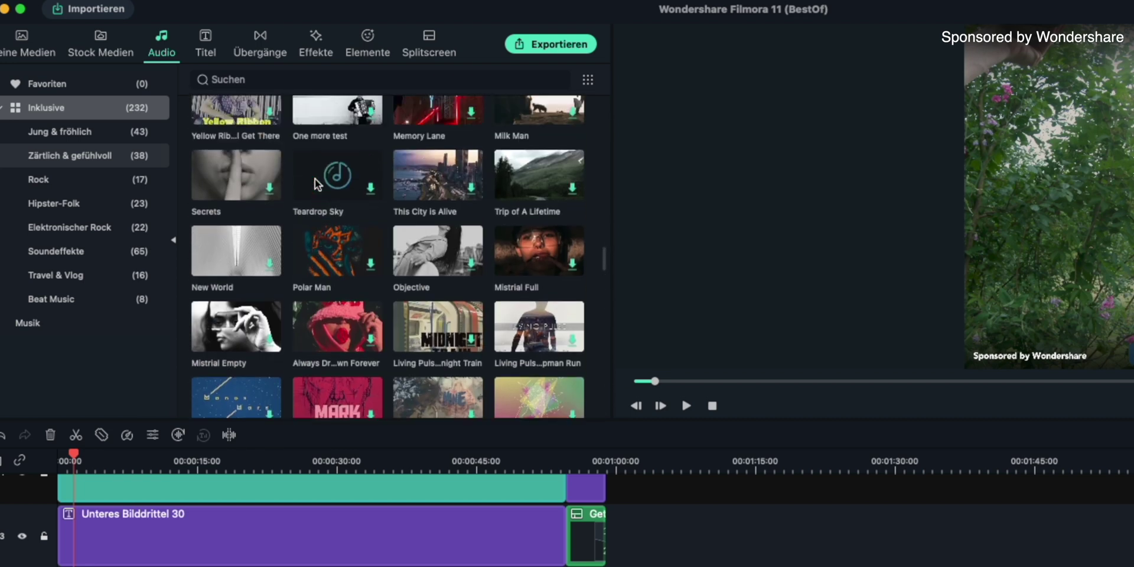
{"action": "scroll", "coordinate": [314, 178], "scroll_direction": "down", "scroll_amount": 10}
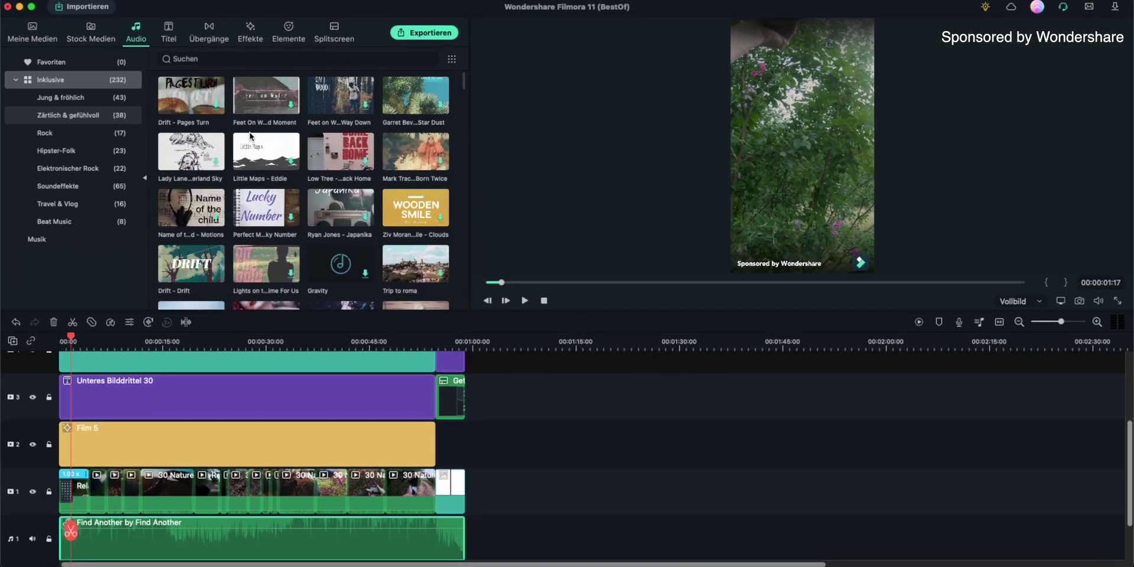
Preview Drift - Pages Turn, drop it onto the music track, and move the playhead to about 2:09
{"action": "left_click", "coordinate": [185, 91]}
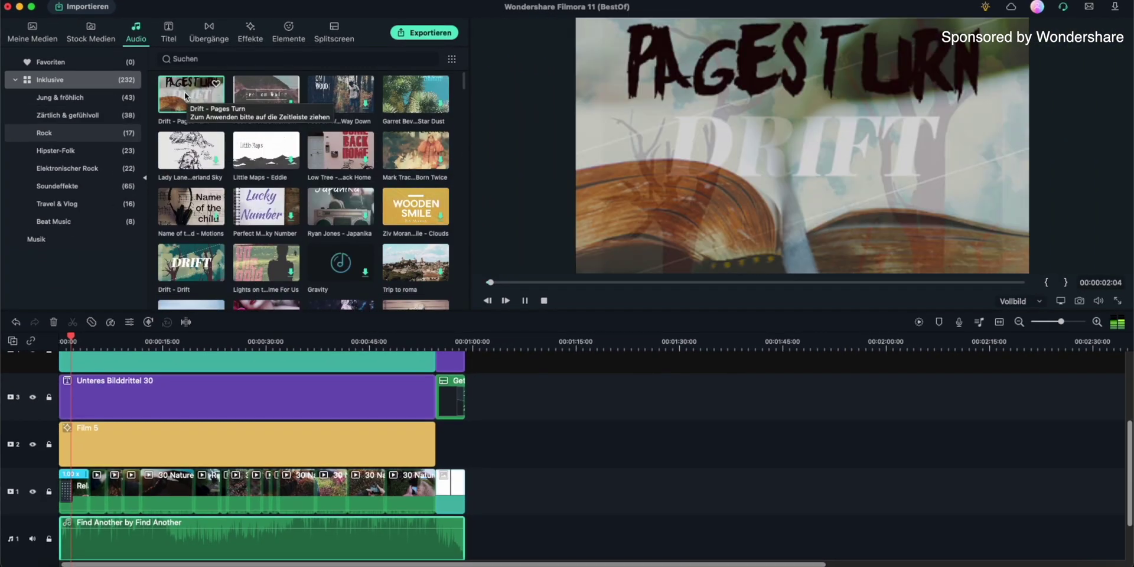
{"action": "left_click_drag", "start_coordinate": [184, 91], "coordinate": [627, 402]}
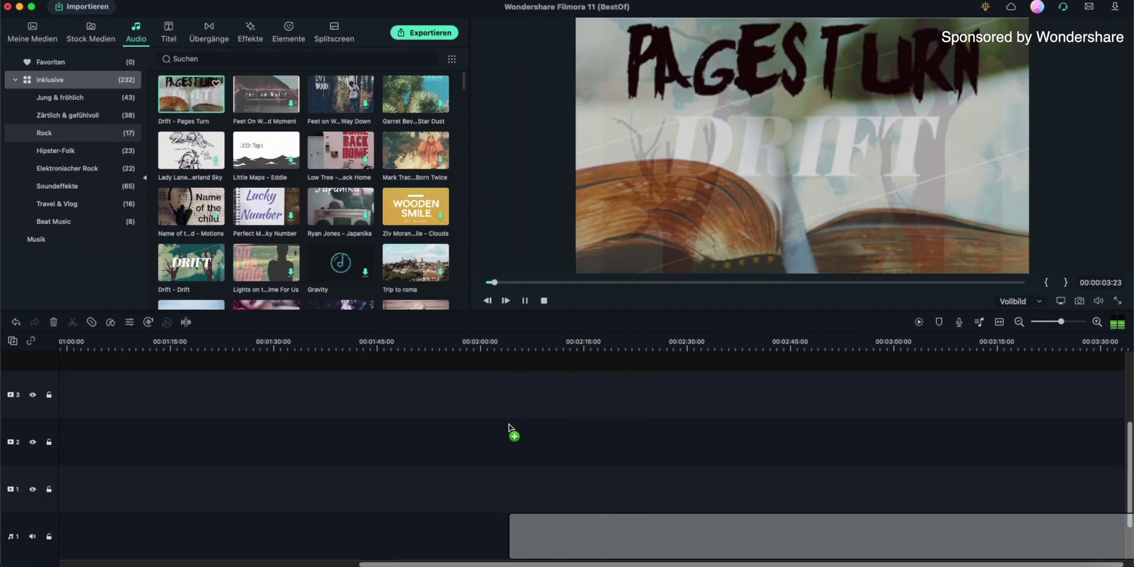
{"action": "left_click_drag", "start_coordinate": [508, 425], "coordinate": [506, 415]}
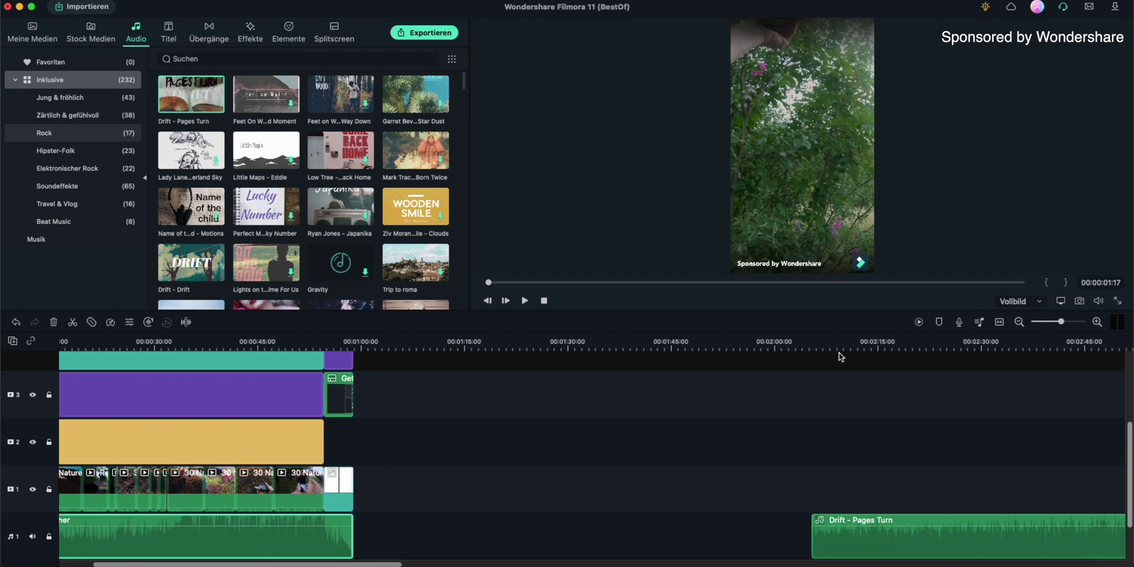
{"action": "left_click", "coordinate": [836, 345]}
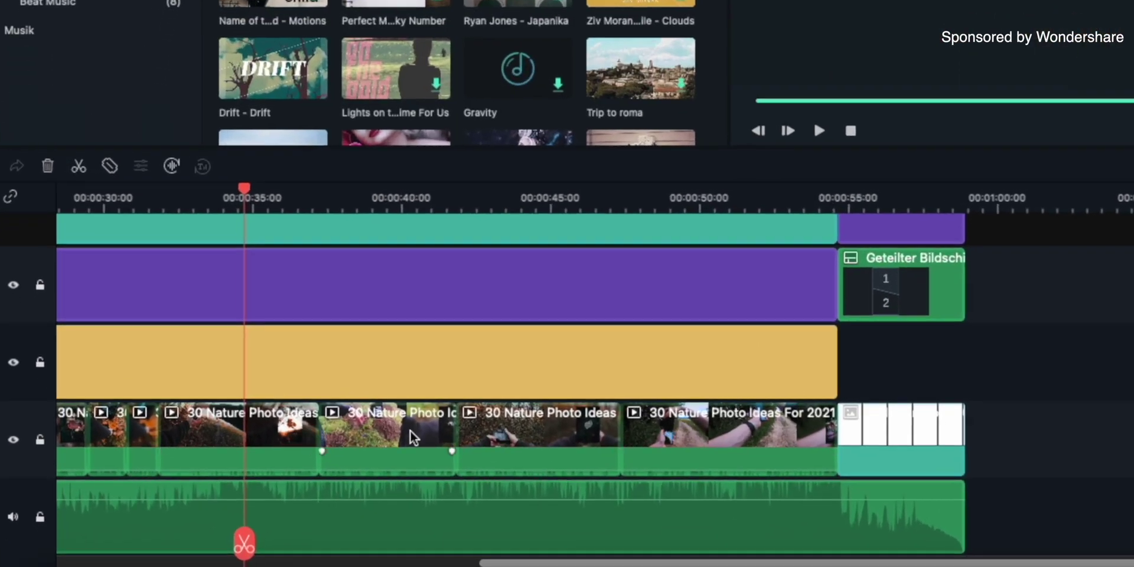
{"action": "scroll", "coordinate": [413, 437], "scroll_direction": "left", "scroll_amount": 15}
{"action": "scroll", "coordinate": [414, 437], "scroll_direction": "down", "scroll_amount": 1}
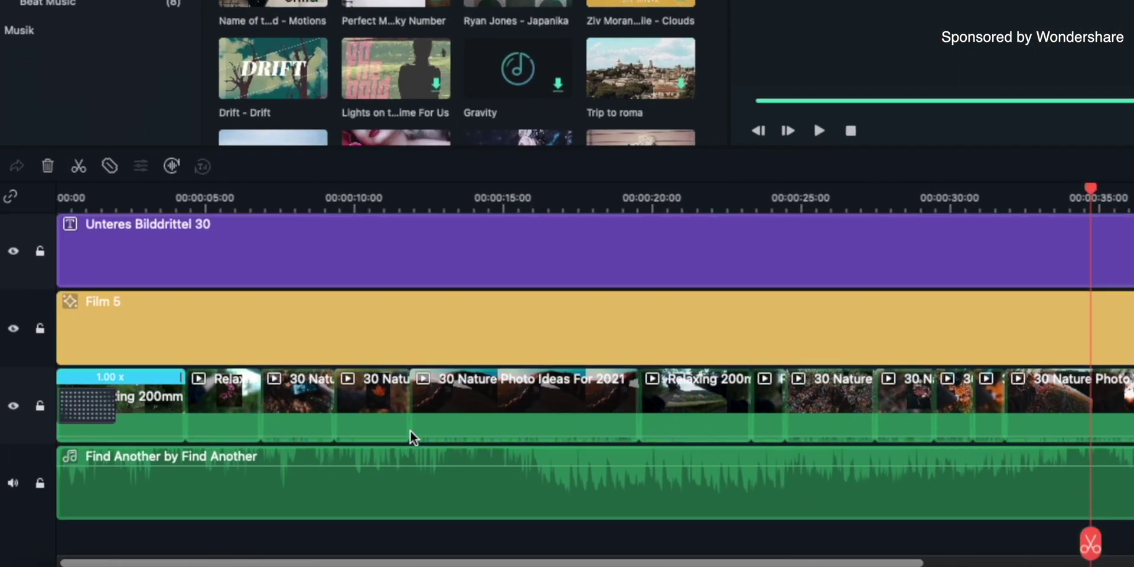
{"action": "scroll", "coordinate": [411, 437], "scroll_direction": "down", "scroll_amount": 2}
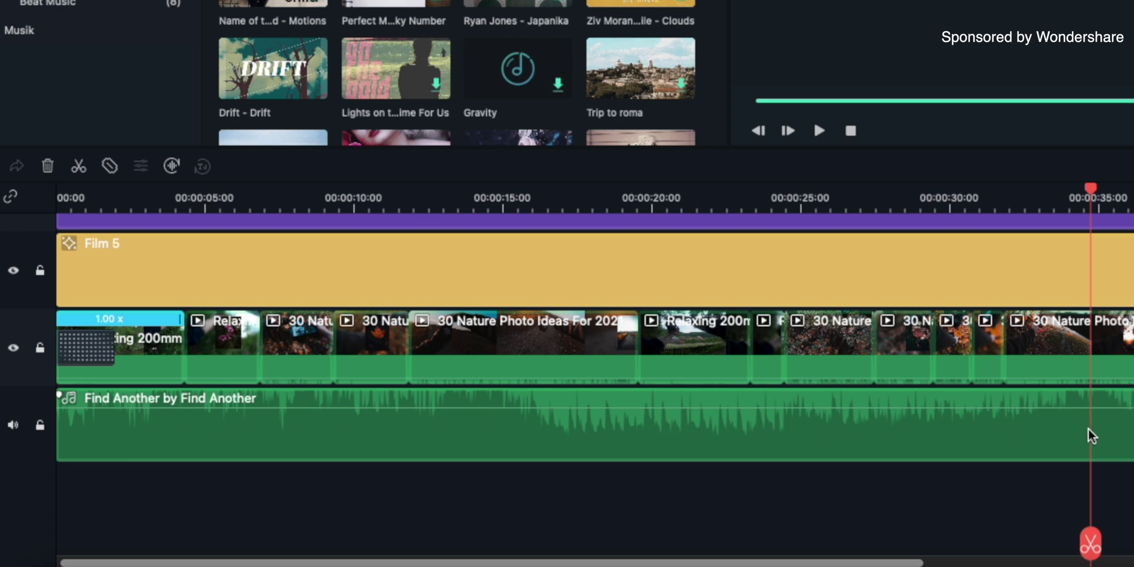
{"action": "scroll", "coordinate": [971, 401], "scroll_direction": "right", "scroll_amount": 10}
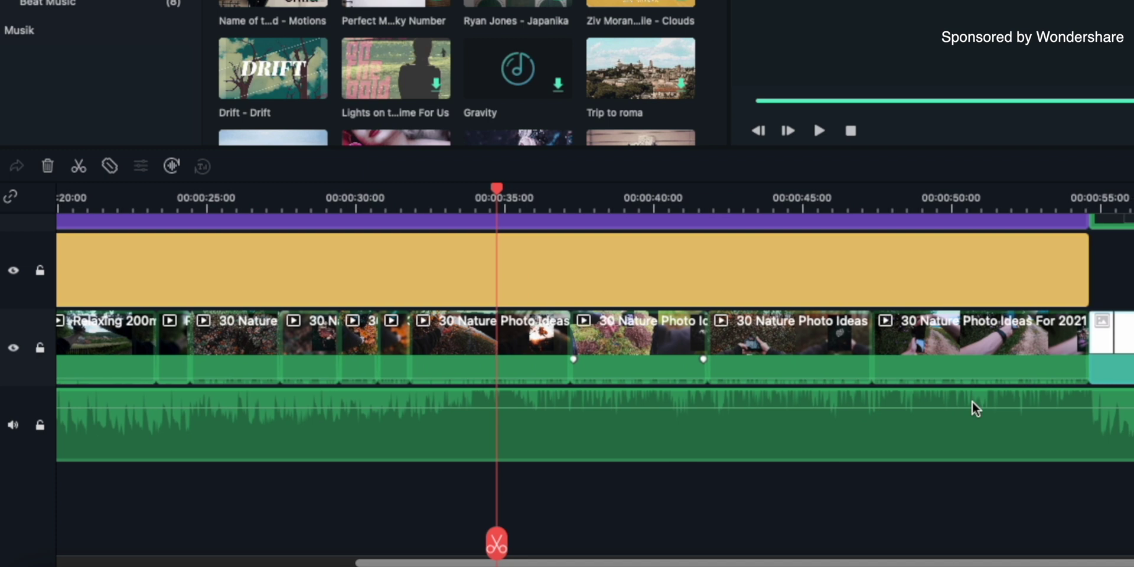
{"action": "scroll", "coordinate": [978, 403], "scroll_direction": "left", "scroll_amount": 8}
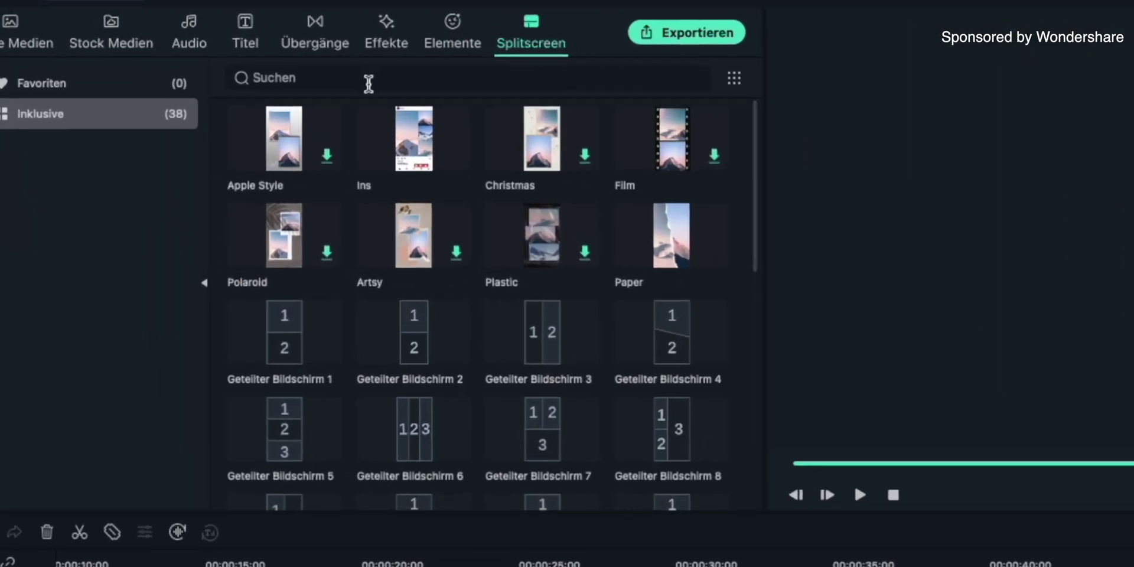
Place the Geteilter Bildschirm 4 split-screen layout onto track 4
{"action": "scroll", "coordinate": [468, 201], "scroll_direction": "down", "scroll_amount": 3}
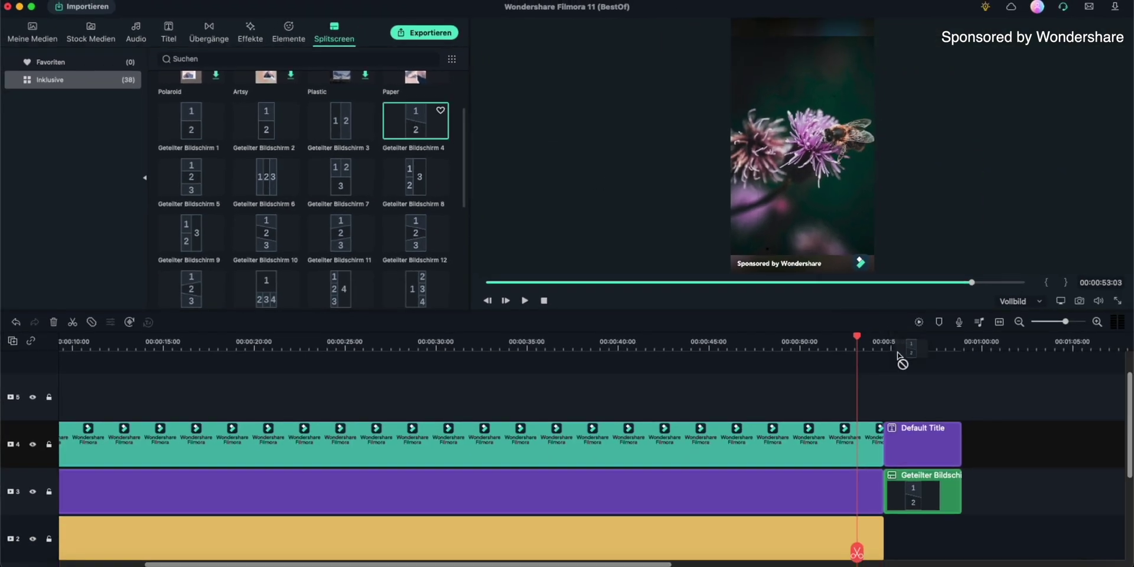
{"action": "left_click_drag", "start_coordinate": [897, 353], "coordinate": [1007, 459]}
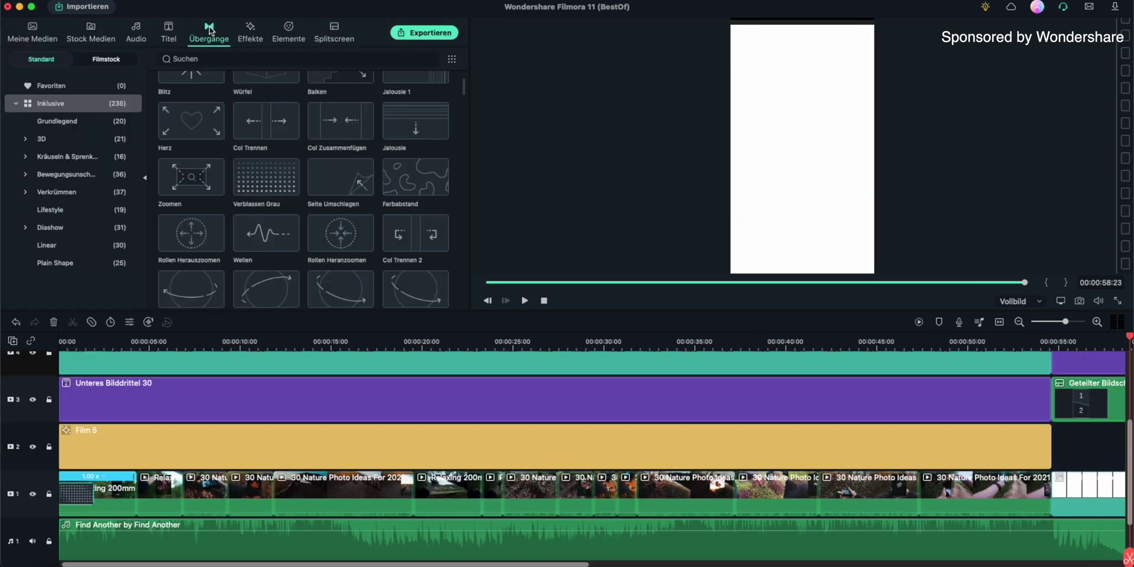
{"action": "scroll", "coordinate": [282, 183], "scroll_direction": "down", "scroll_amount": 5}
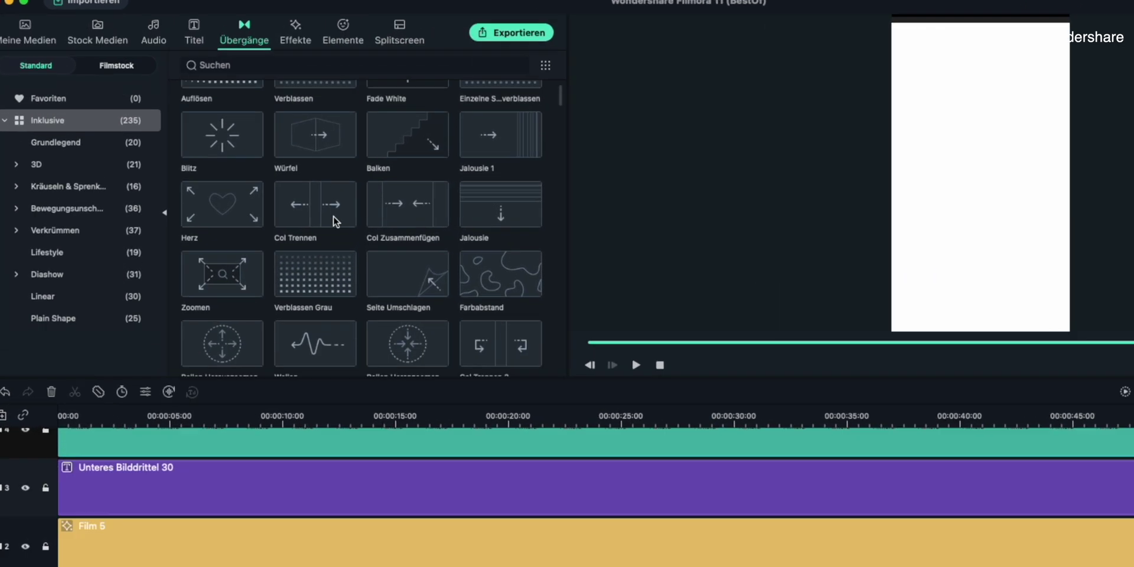
{"action": "scroll", "coordinate": [439, 288], "scroll_direction": "down", "scroll_amount": 20}
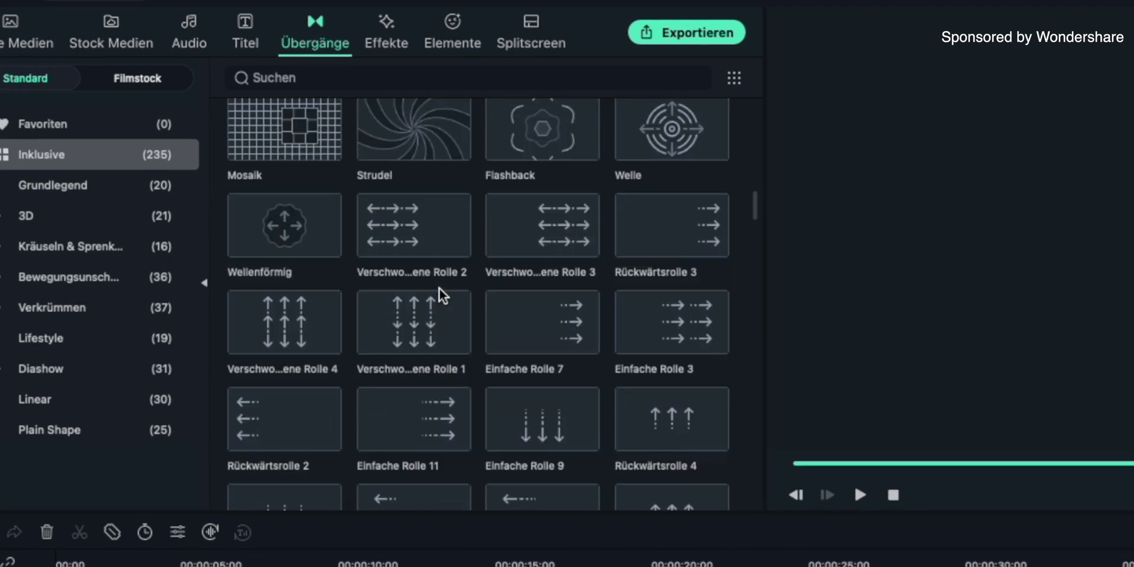
{"action": "scroll", "coordinate": [439, 289], "scroll_direction": "down", "scroll_amount": 20}
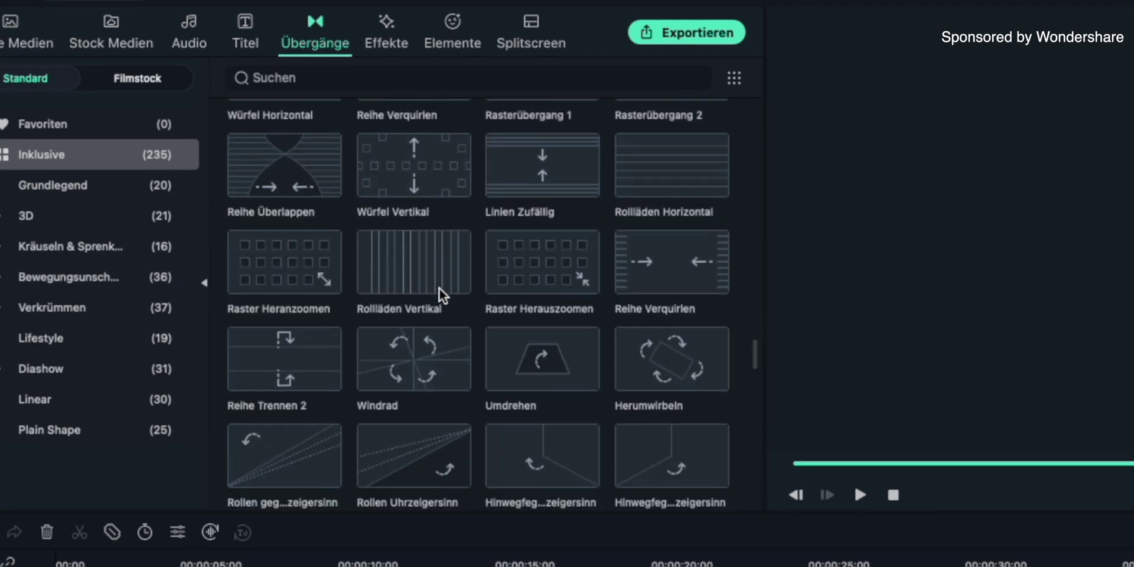
{"action": "scroll", "coordinate": [439, 289], "scroll_direction": "down", "scroll_amount": 10}
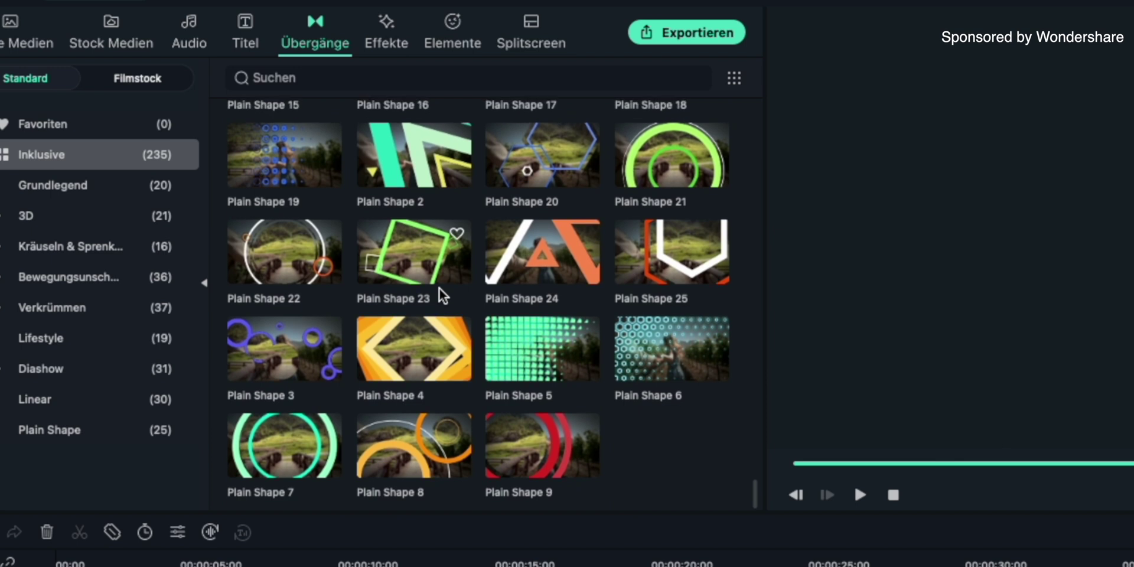
{"action": "scroll", "coordinate": [440, 288], "scroll_direction": "up", "scroll_amount": 4}
{"action": "scroll", "coordinate": [440, 288], "scroll_direction": "up", "scroll_amount": 20}
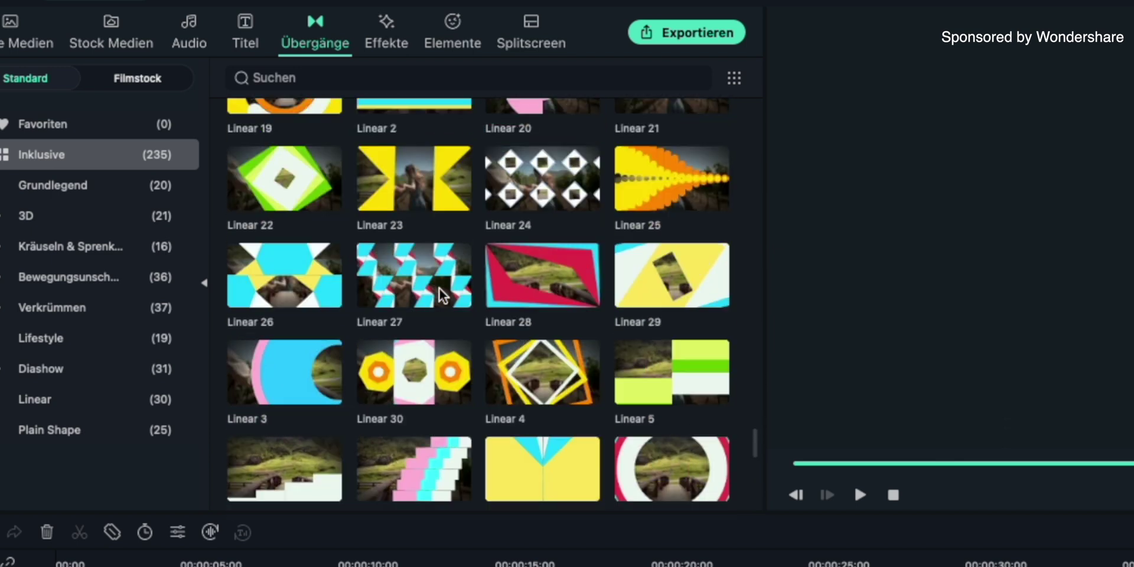
{"action": "scroll", "coordinate": [439, 288], "scroll_direction": "up", "scroll_amount": 15}
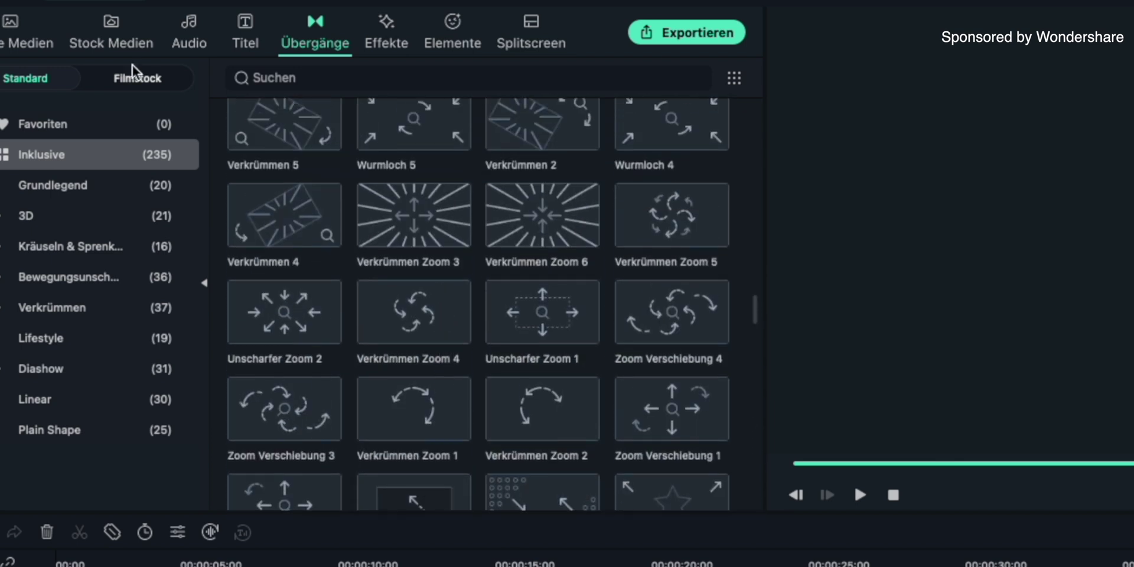
Browse the Filmstock transitions collection
{"action": "left_click", "coordinate": [147, 76]}
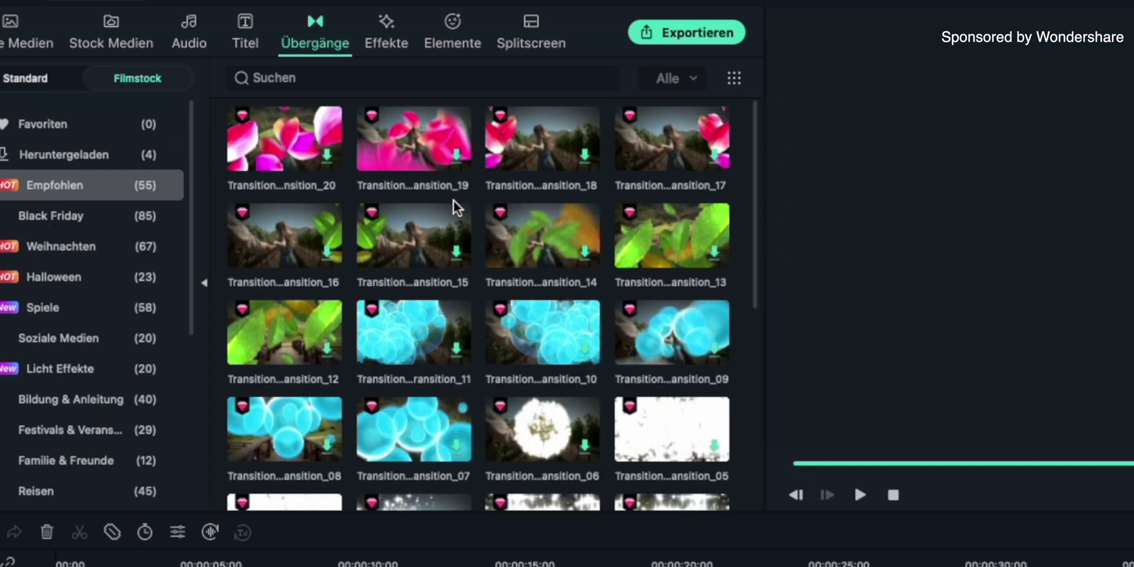
{"action": "scroll", "coordinate": [509, 284], "scroll_direction": "down", "scroll_amount": 8}
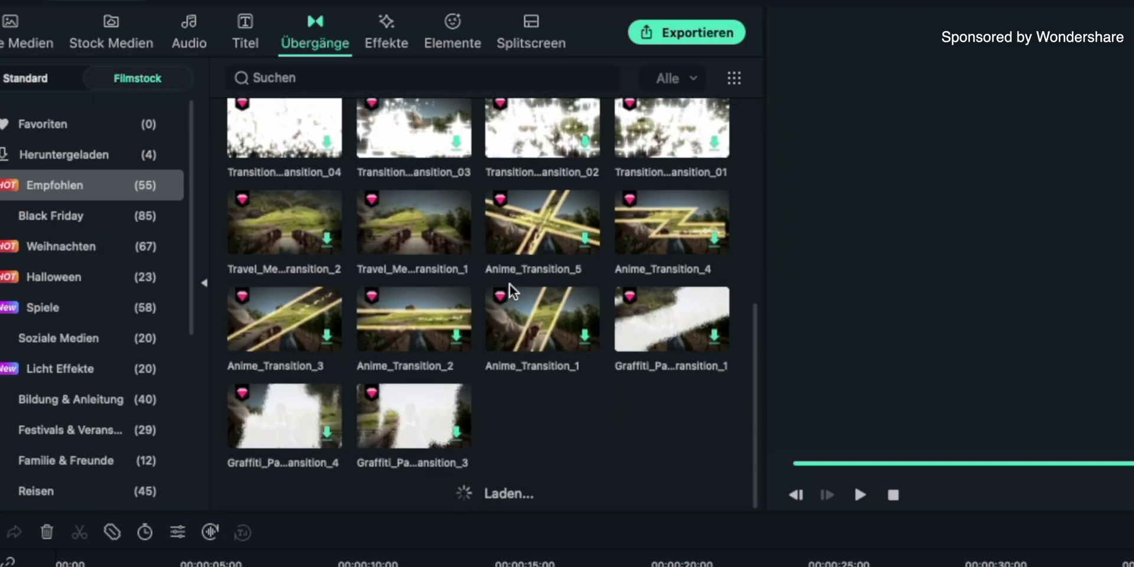
{"action": "scroll", "coordinate": [509, 285], "scroll_direction": "down", "scroll_amount": 5}
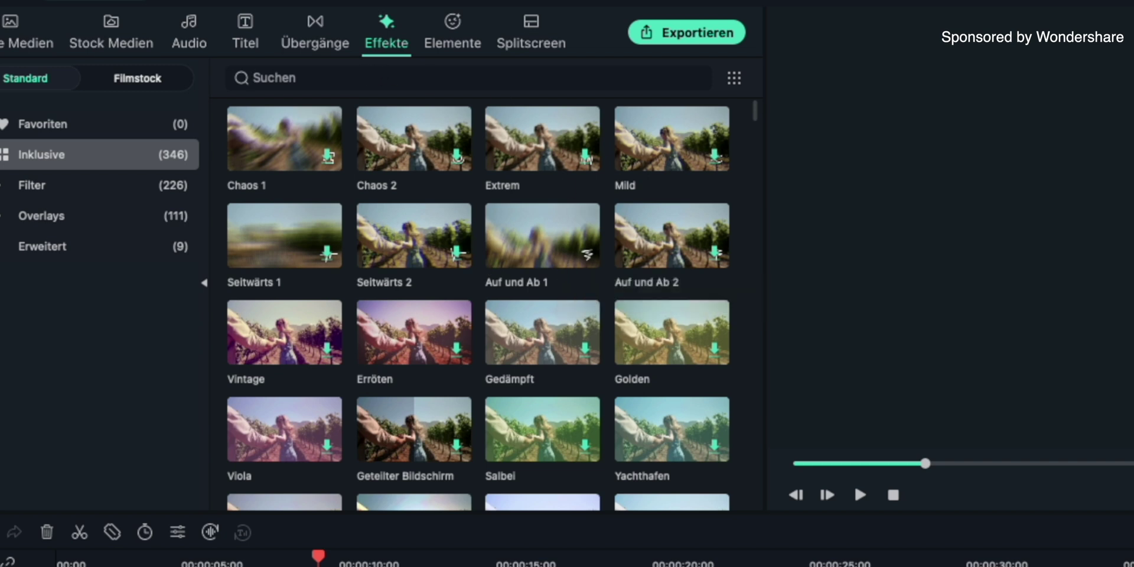
Filter the effects with 'fil' and move the playhead to about 00:00:11
{"action": "type", "text": "film"}
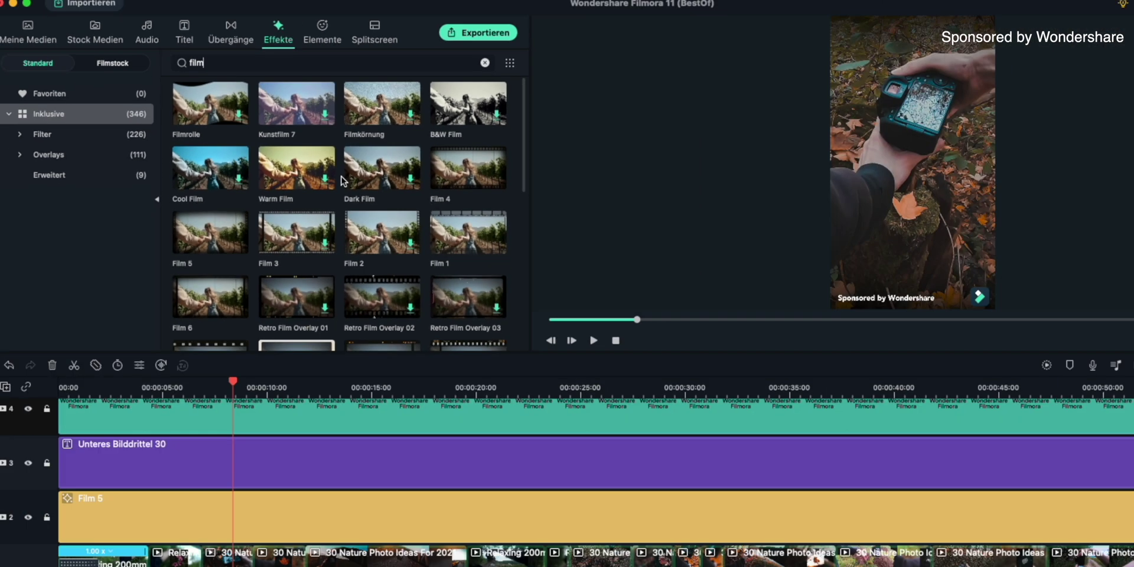
{"action": "left_click_drag", "start_coordinate": [561, 282], "coordinate": [617, 282]}
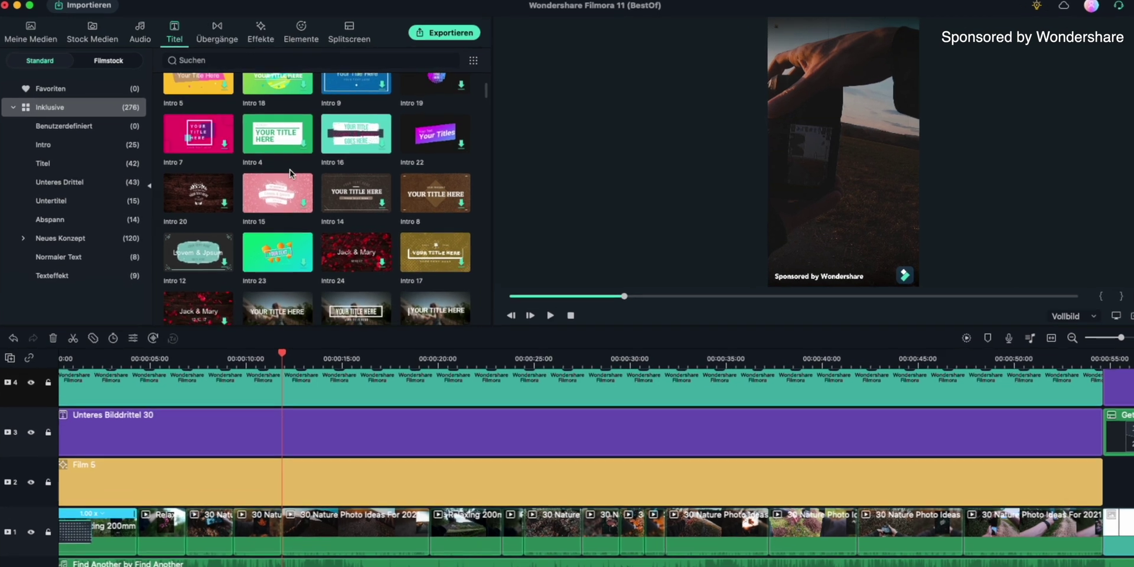
Scroll through the Standard titles in the Titel library
{"action": "scroll", "coordinate": [434, 257], "scroll_direction": "down", "scroll_amount": 8}
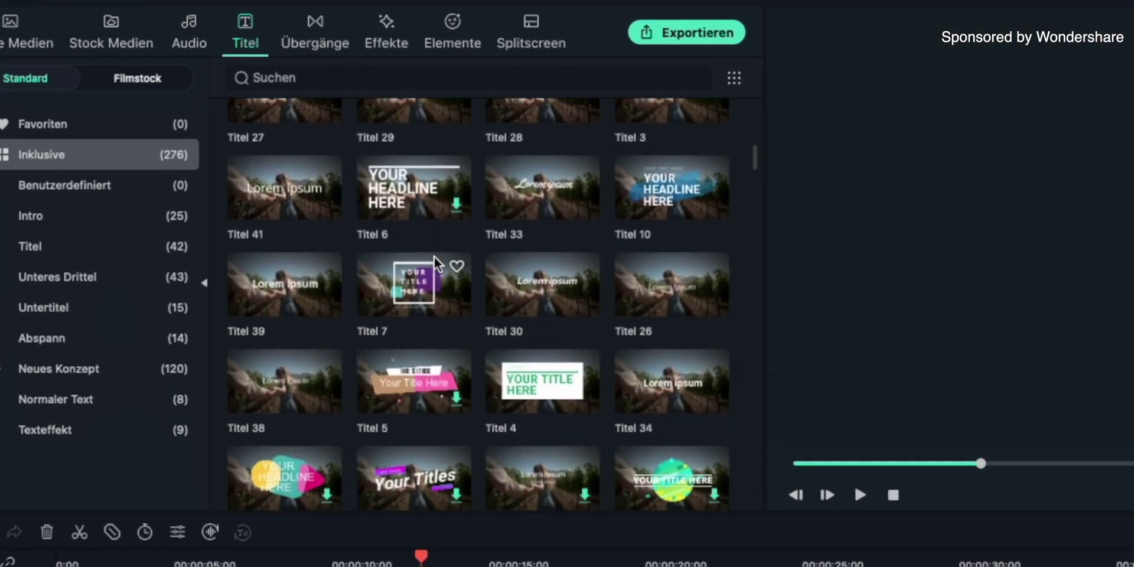
{"action": "scroll", "coordinate": [435, 262], "scroll_direction": "down", "scroll_amount": 6}
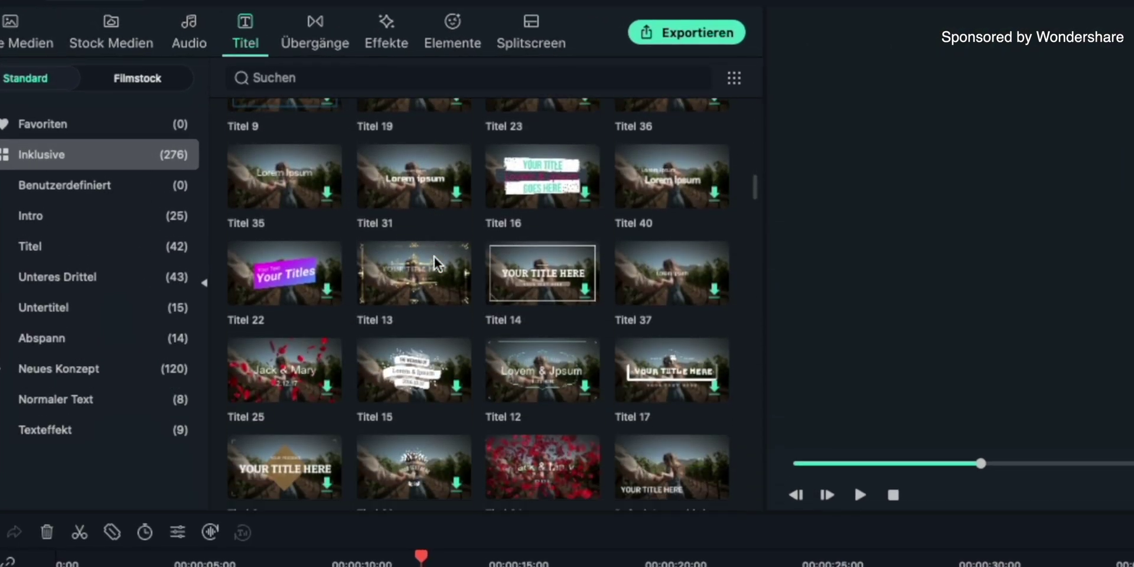
{"action": "scroll", "coordinate": [436, 262], "scroll_direction": "down", "scroll_amount": 6}
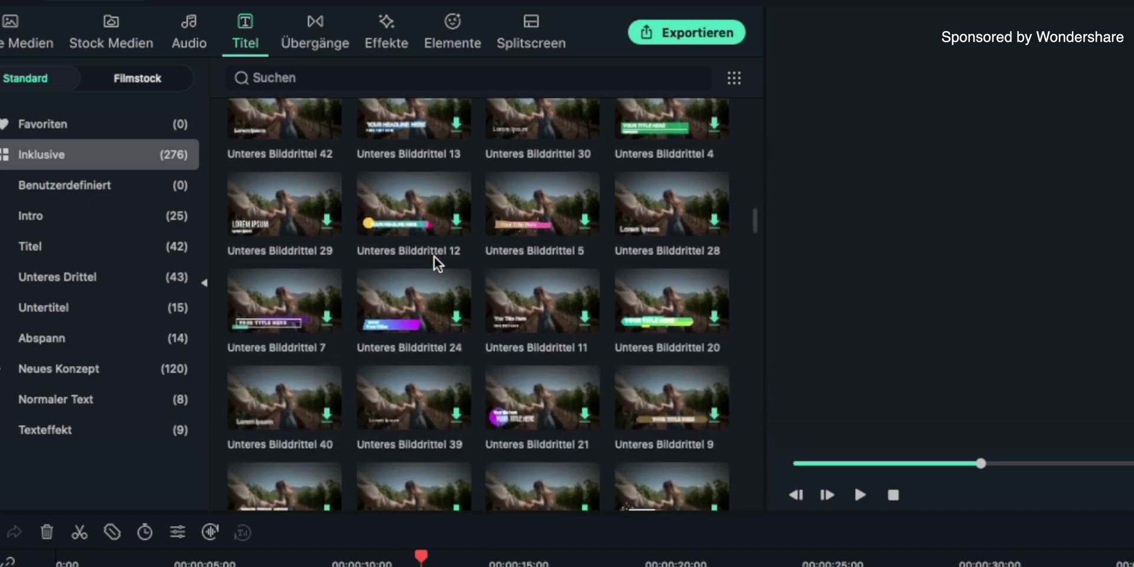
{"action": "scroll", "coordinate": [434, 257], "scroll_direction": "down", "scroll_amount": 6}
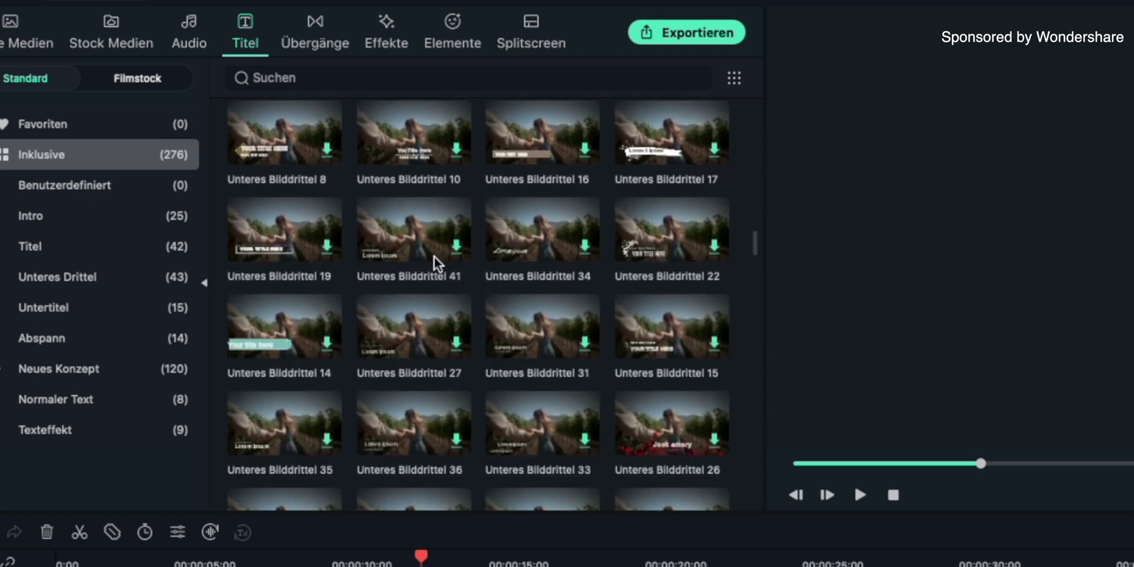
{"action": "scroll", "coordinate": [434, 256], "scroll_direction": "up", "scroll_amount": 15}
{"action": "scroll", "coordinate": [434, 257], "scroll_direction": "up", "scroll_amount": 10}
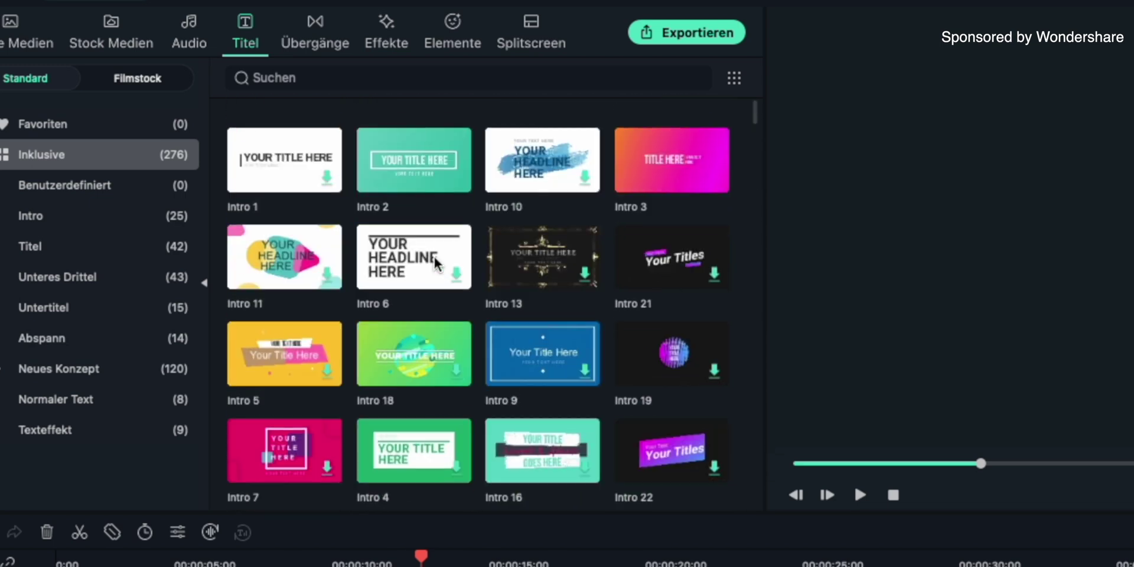
Browse the Filmstock title collection
{"action": "left_click", "coordinate": [142, 80]}
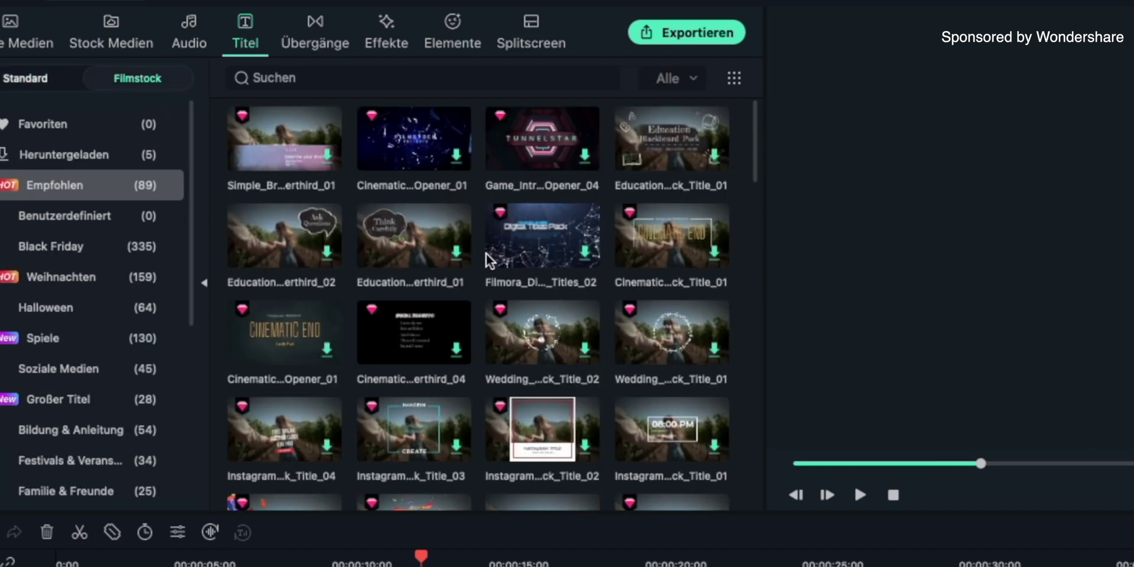
{"action": "scroll", "coordinate": [469, 290], "scroll_direction": "down", "scroll_amount": 10}
{"action": "scroll", "coordinate": [468, 291], "scroll_direction": "down", "scroll_amount": 15}
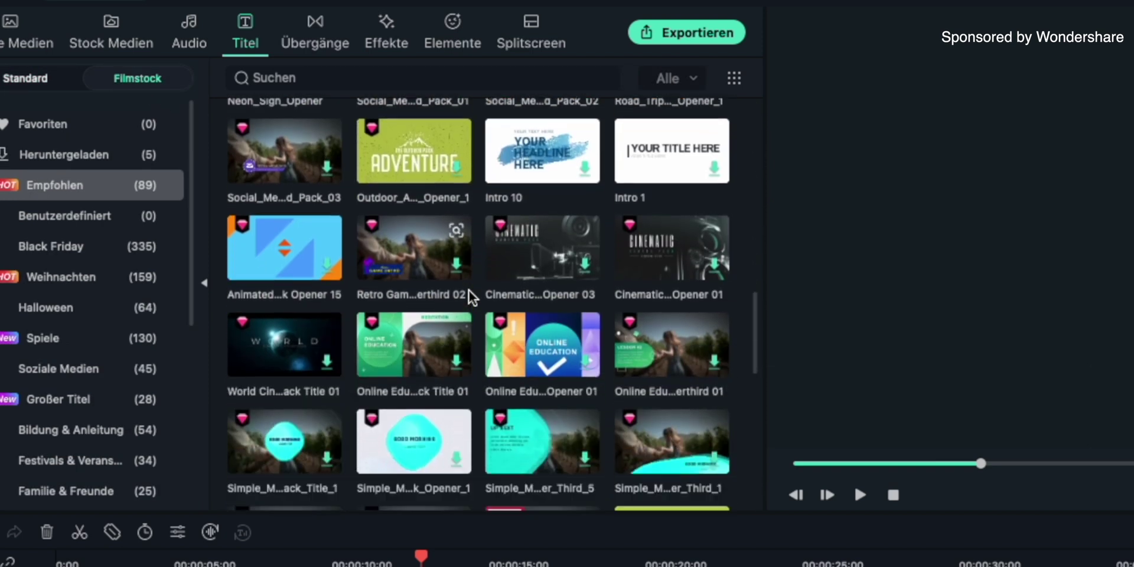
{"action": "scroll", "coordinate": [469, 291], "scroll_direction": "up", "scroll_amount": 10}
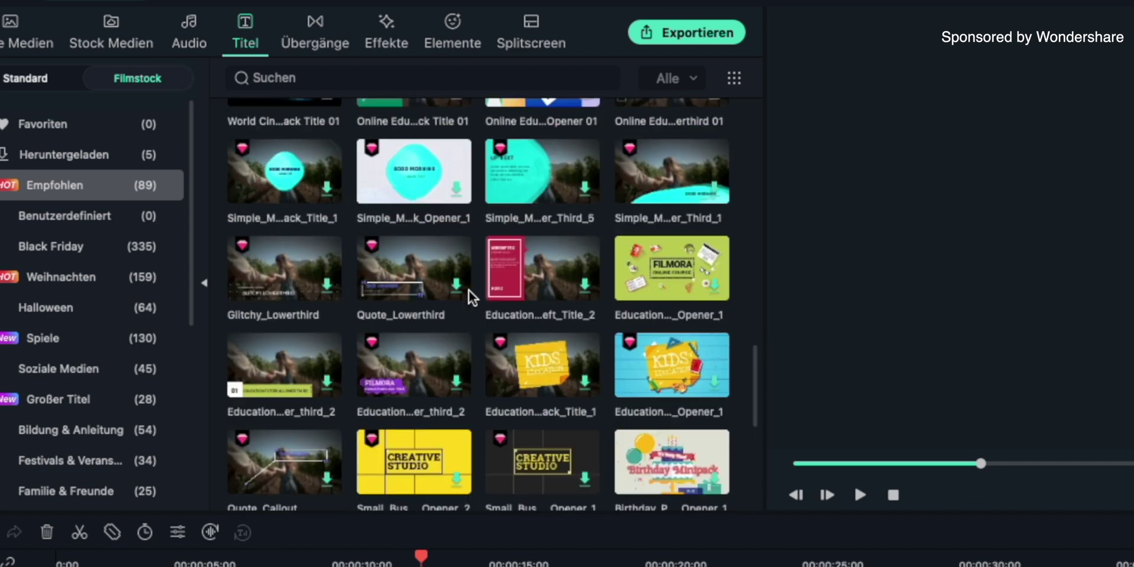
{"action": "scroll", "coordinate": [469, 291], "scroll_direction": "up", "scroll_amount": 12}
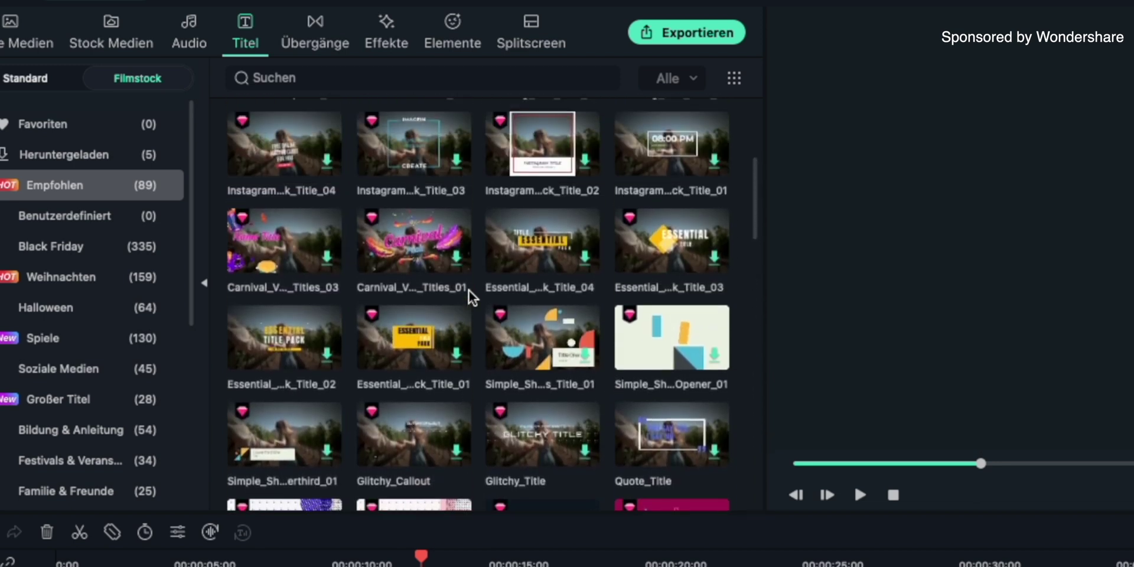
{"action": "scroll", "coordinate": [469, 291], "scroll_direction": "down", "scroll_amount": 6}
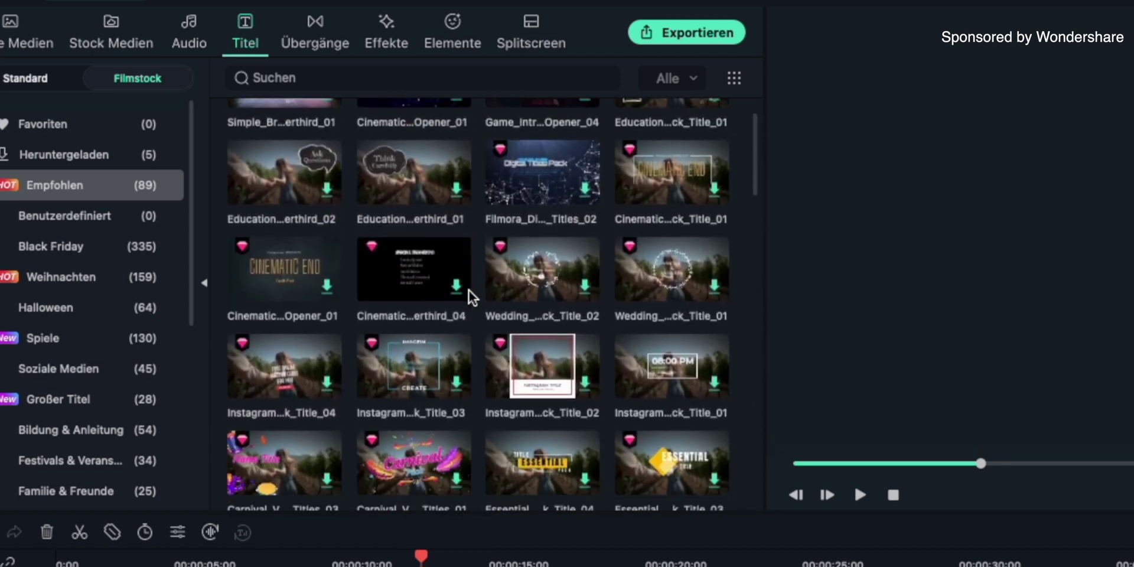
{"action": "scroll", "coordinate": [469, 291], "scroll_direction": "down", "scroll_amount": 4}
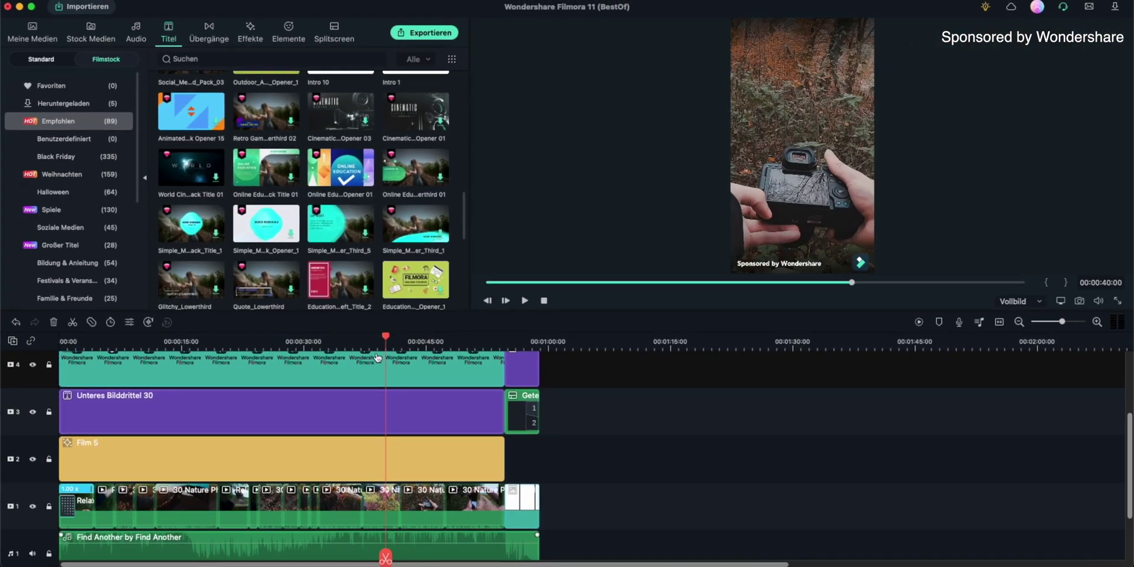
Move the playhead back and search Unsplash stock photos for 'dog'
{"action": "left_click_drag", "start_coordinate": [218, 354], "coordinate": [113, 387]}
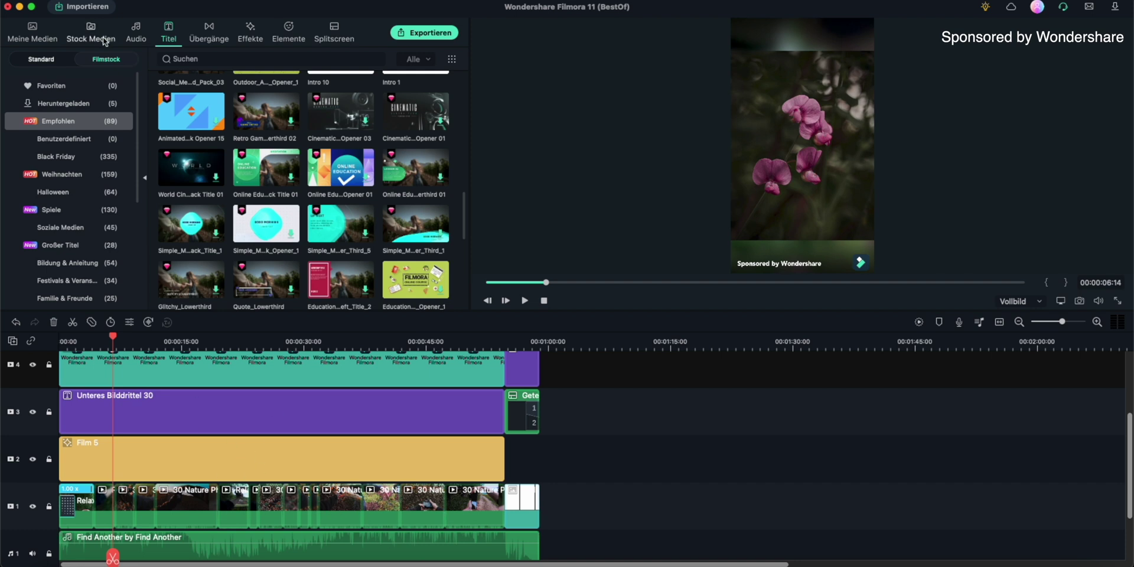
{"action": "left_click", "coordinate": [88, 35]}
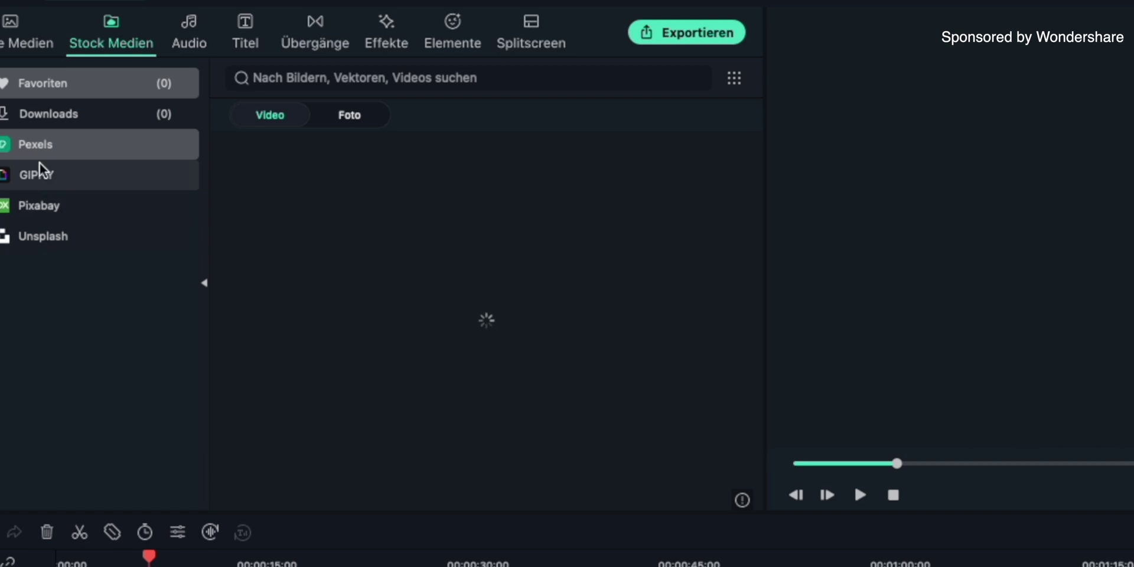
{"action": "left_click", "coordinate": [34, 242]}
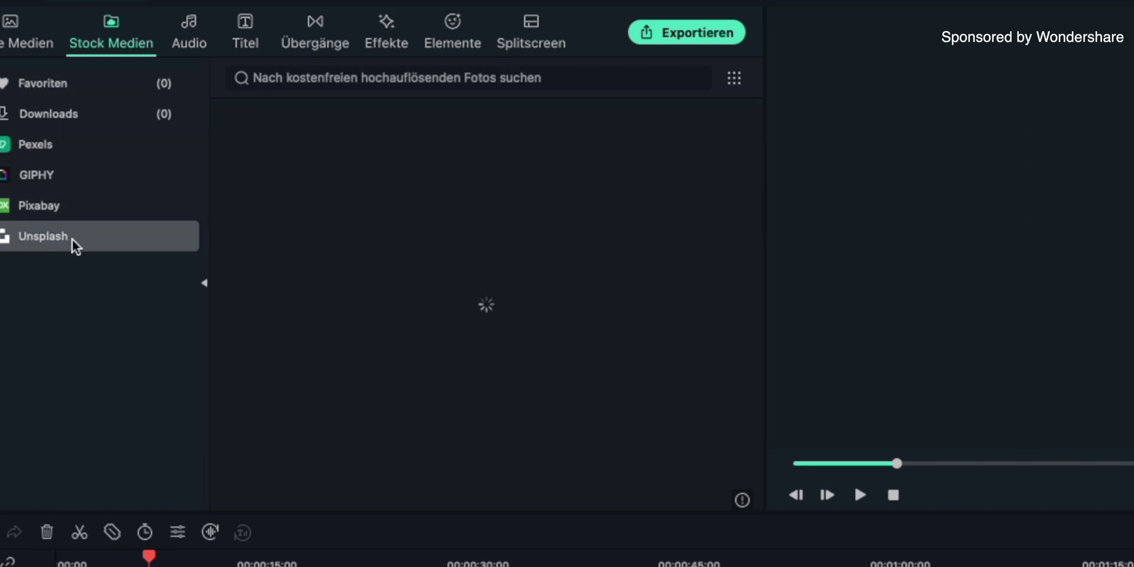
{"action": "left_click", "coordinate": [298, 75]}
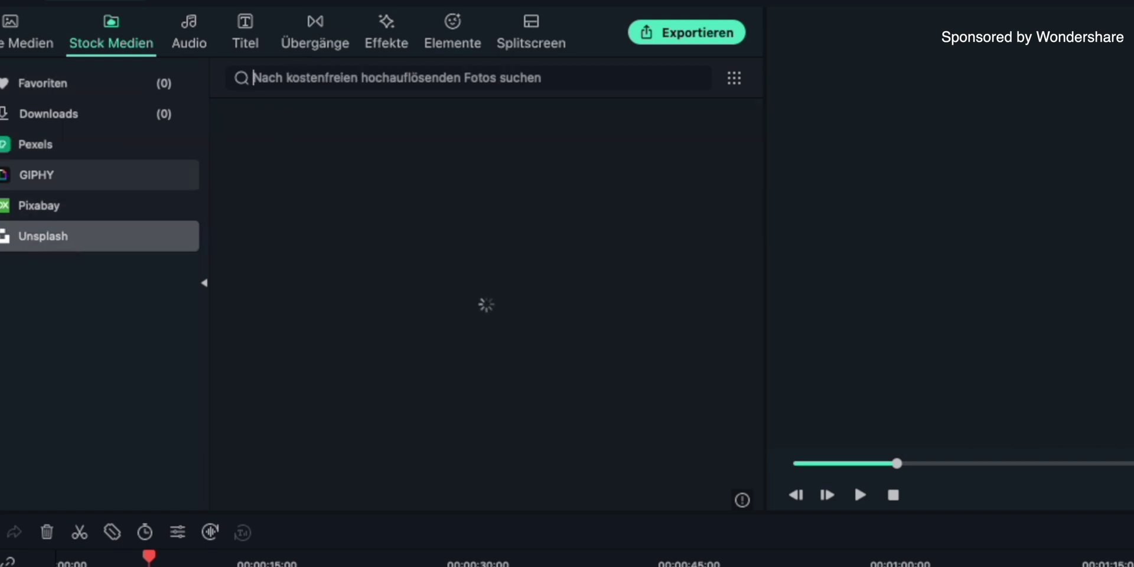
{"action": "type", "text": "dog"}
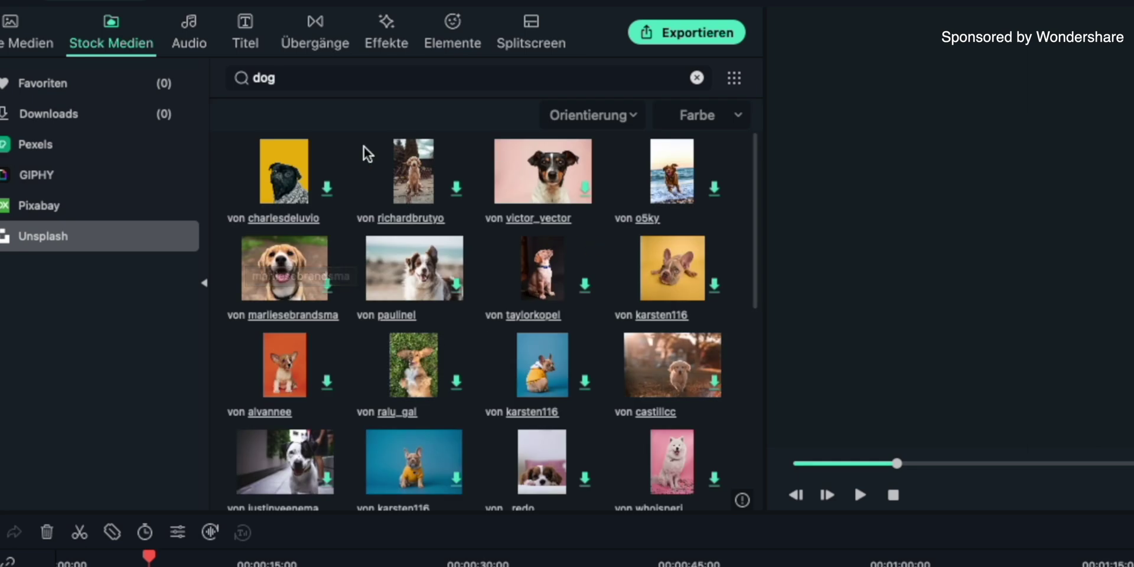
{"action": "scroll", "coordinate": [475, 260], "scroll_direction": "down", "scroll_amount": 5}
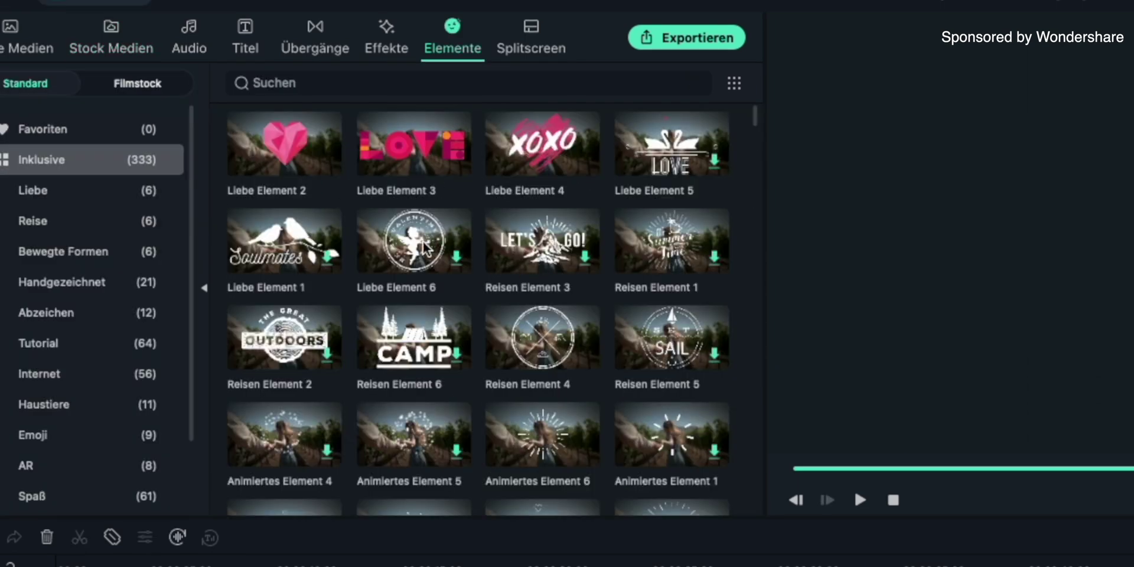
Scroll through the Elemente grid of included elements
{"action": "scroll", "coordinate": [422, 242], "scroll_direction": "down", "scroll_amount": 10}
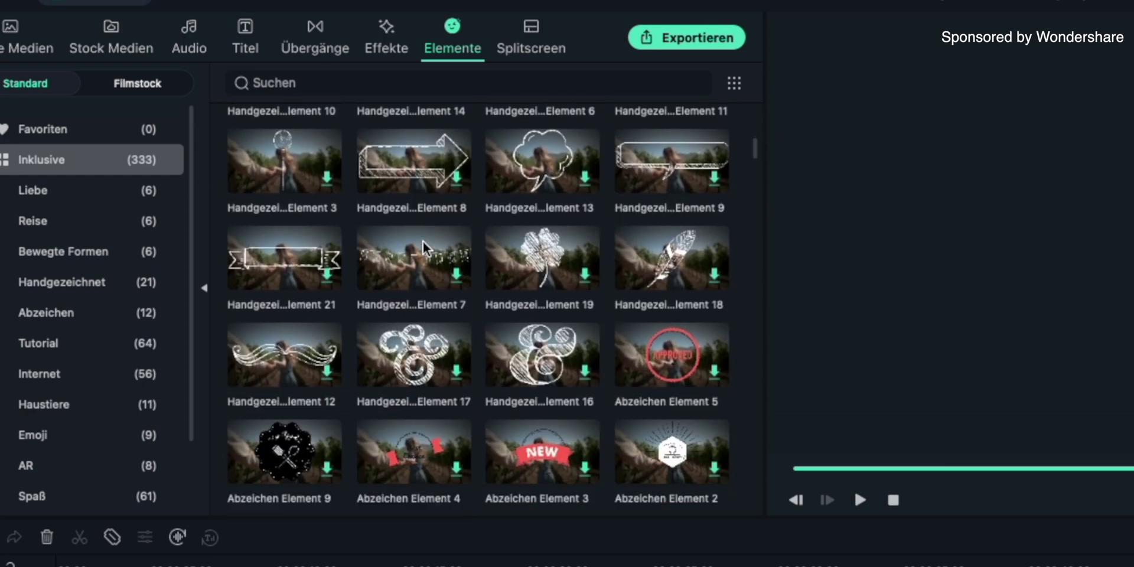
{"action": "scroll", "coordinate": [423, 242], "scroll_direction": "down", "scroll_amount": 10}
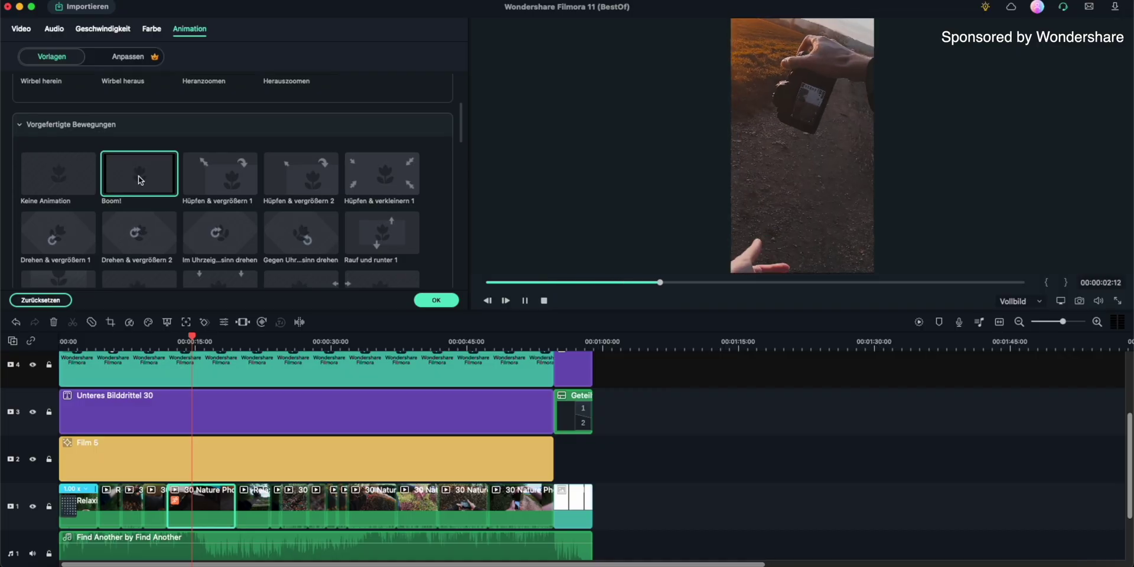
Jump to 00:00:12:19 and view the clip's Anpassen keyframe animation controls
{"action": "left_click", "coordinate": [175, 506]}
{"action": "scroll", "coordinate": [218, 180], "scroll_direction": "up", "scroll_amount": 3}
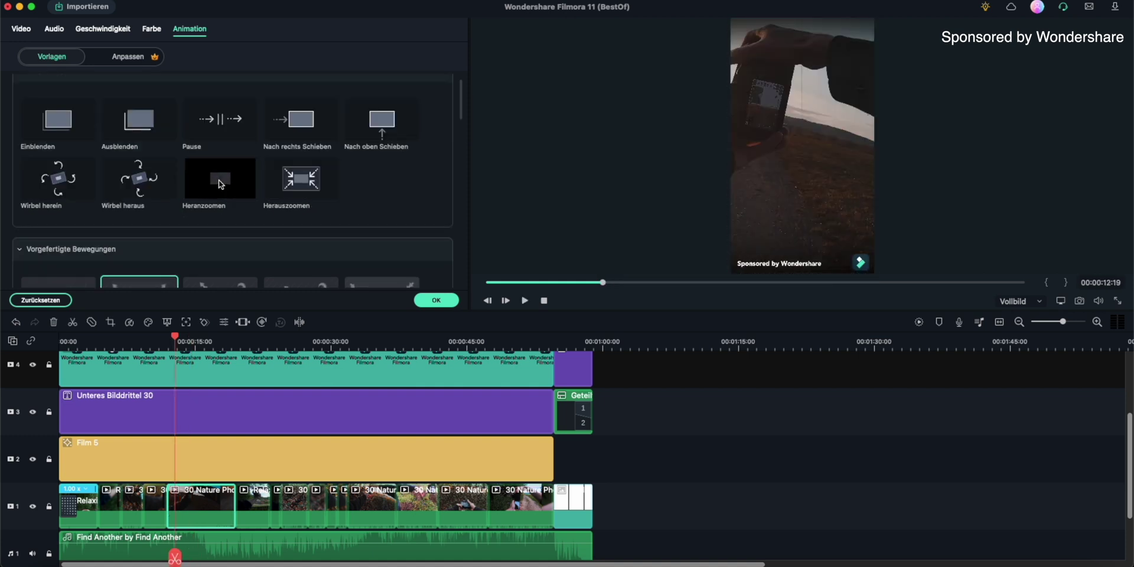
{"action": "left_click", "coordinate": [126, 58]}
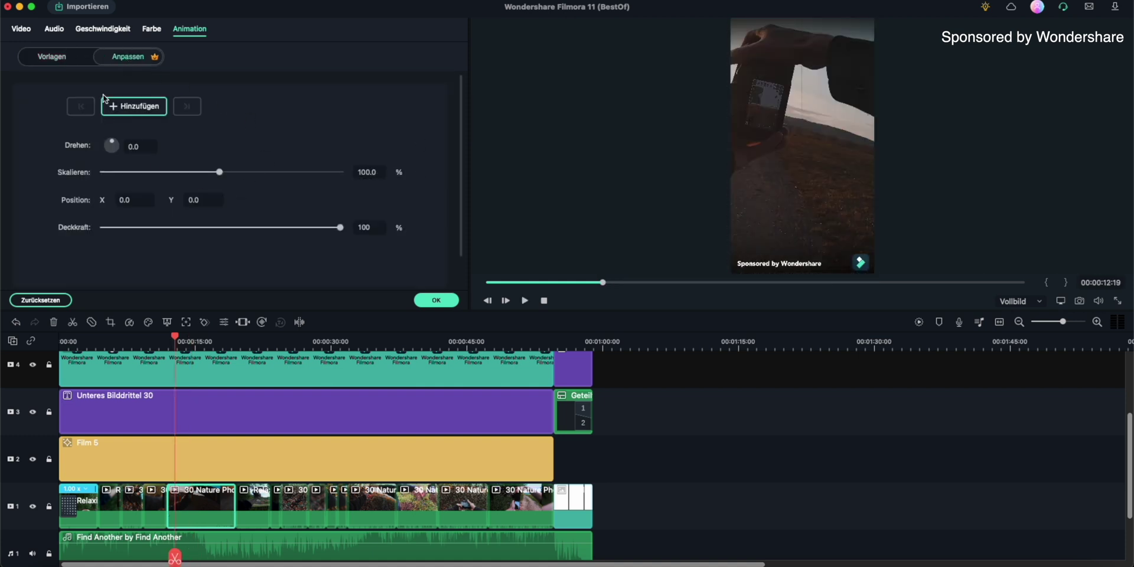
{"action": "scroll", "coordinate": [269, 204], "scroll_direction": "down", "scroll_amount": 2}
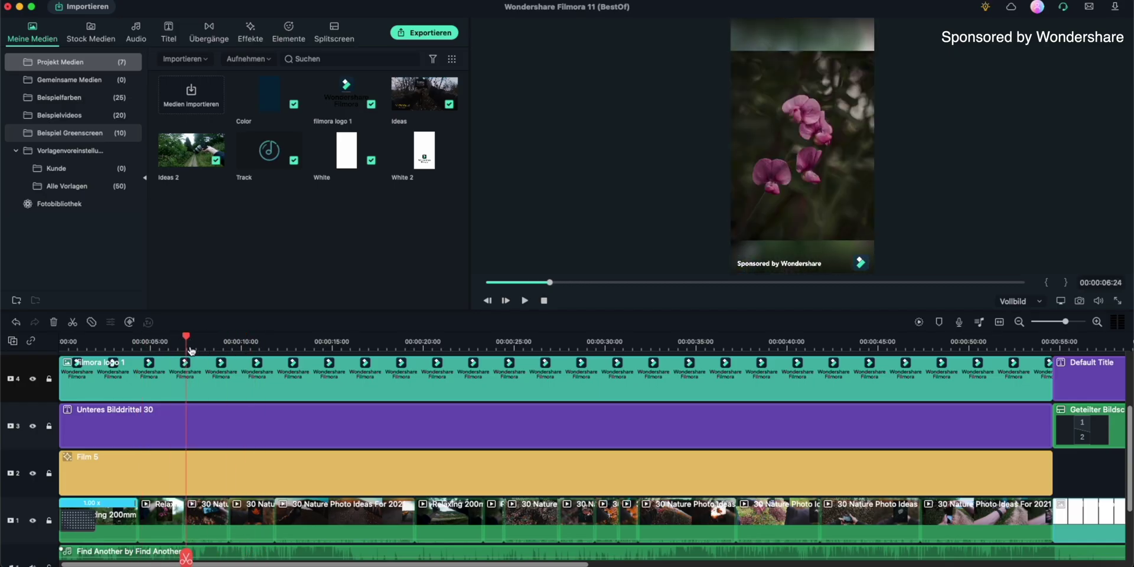
Play the reel from about 8 seconds and browse Alle Vorlagen
{"action": "left_click_drag", "start_coordinate": [190, 350], "coordinate": [224, 353]}
{"action": "key", "text": "space"}
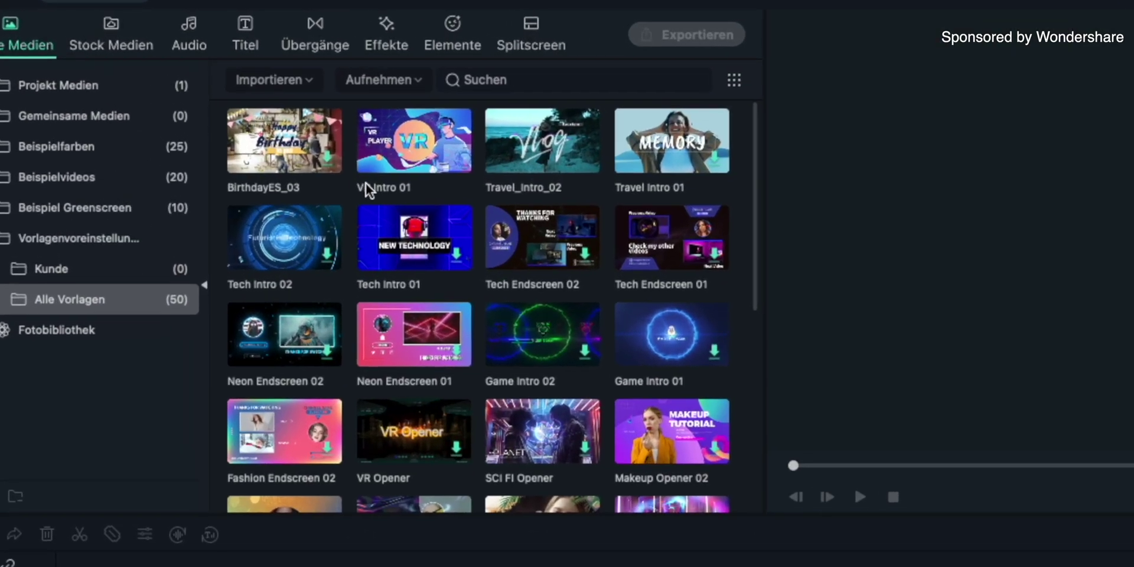
{"action": "scroll", "coordinate": [465, 238], "scroll_direction": "down", "scroll_amount": 5}
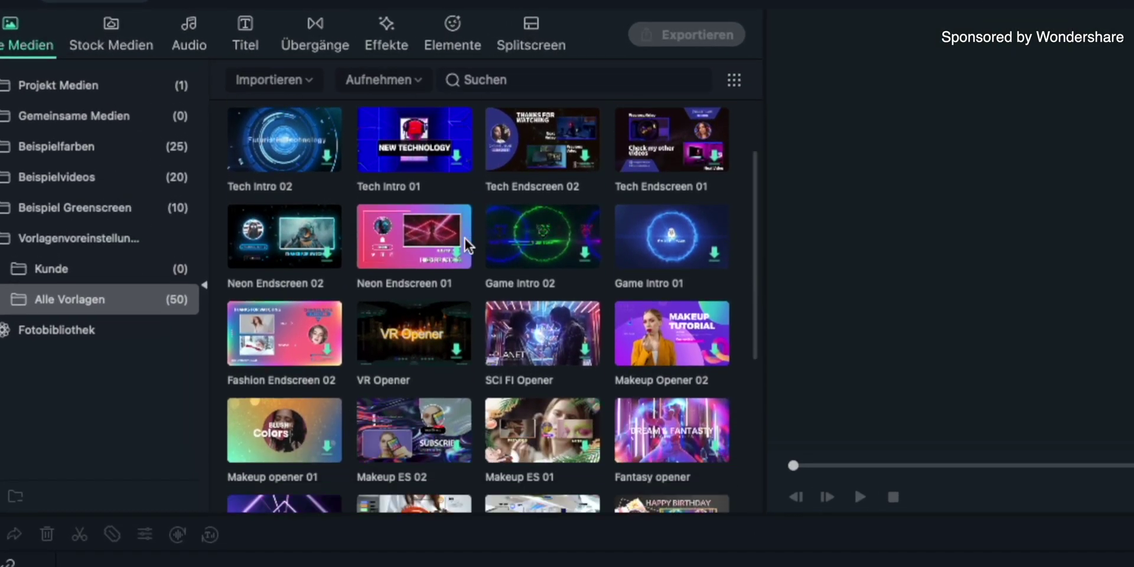
{"action": "scroll", "coordinate": [466, 238], "scroll_direction": "down", "scroll_amount": 3}
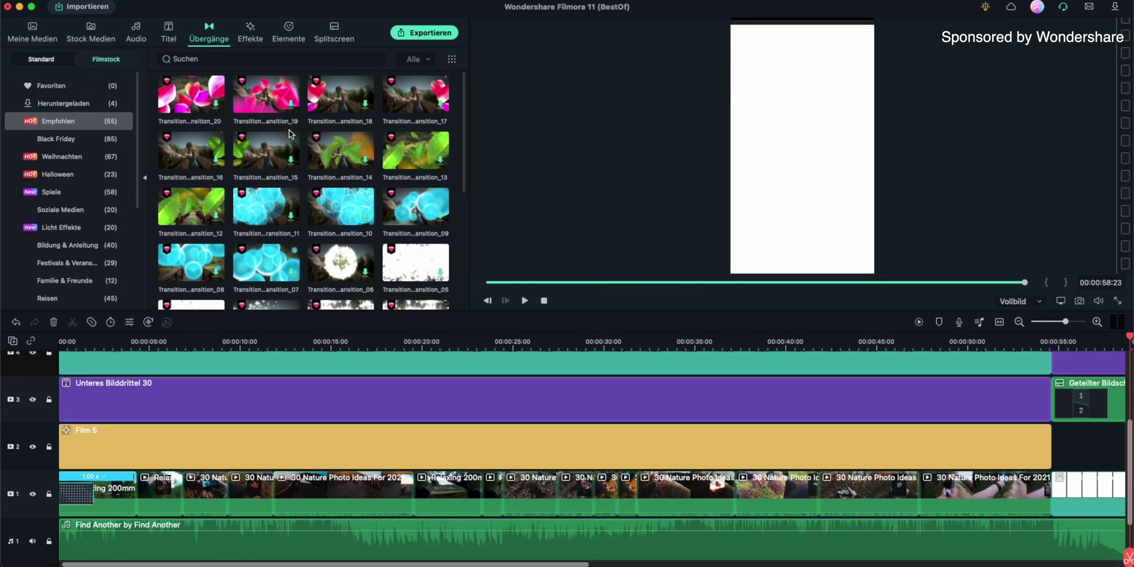
Expand the FAQ answer on 'Limitations of the trial version'
{"action": "scroll", "coordinate": [321, 178], "scroll_direction": "down", "scroll_amount": 15}
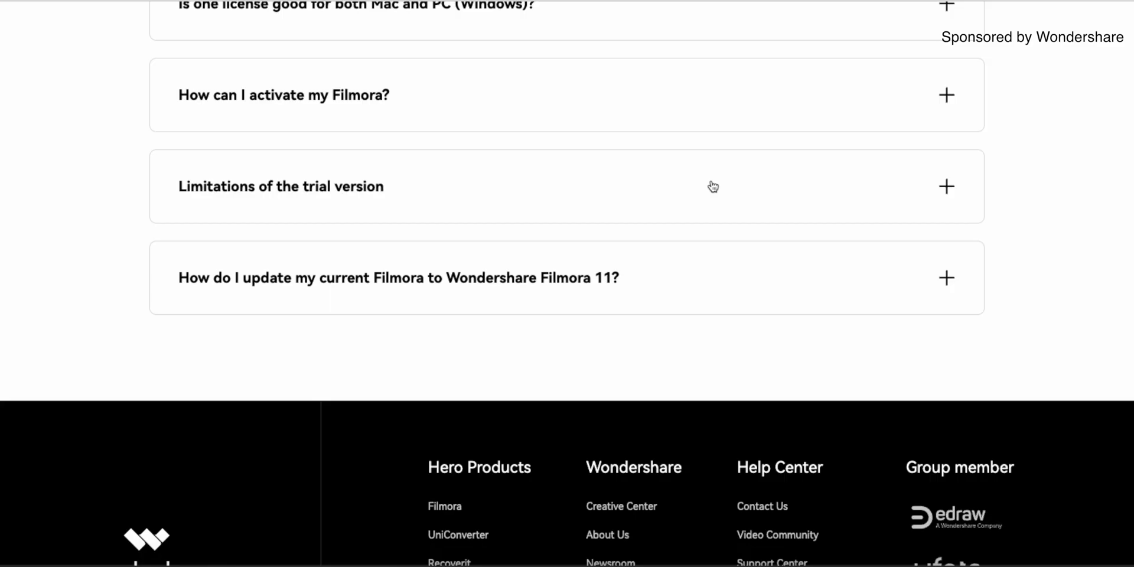
{"action": "left_click", "coordinate": [712, 186]}
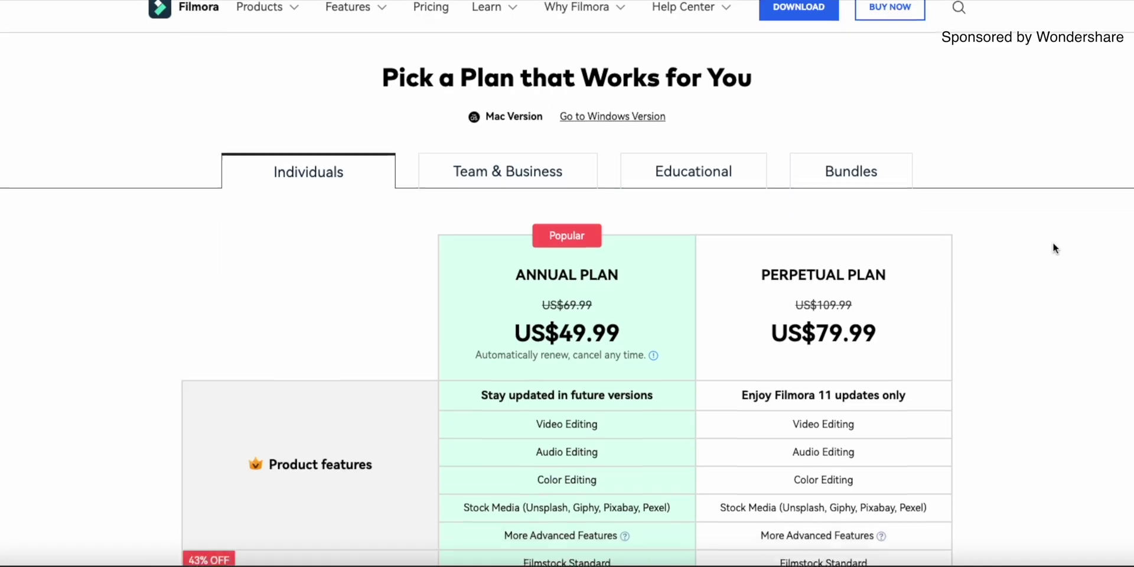
Highlight the US$49.99 annual, US$79.99 perpetual and $20.99 plug-ins prices
{"action": "scroll", "coordinate": [1052, 248], "scroll_direction": "down", "scroll_amount": 3}
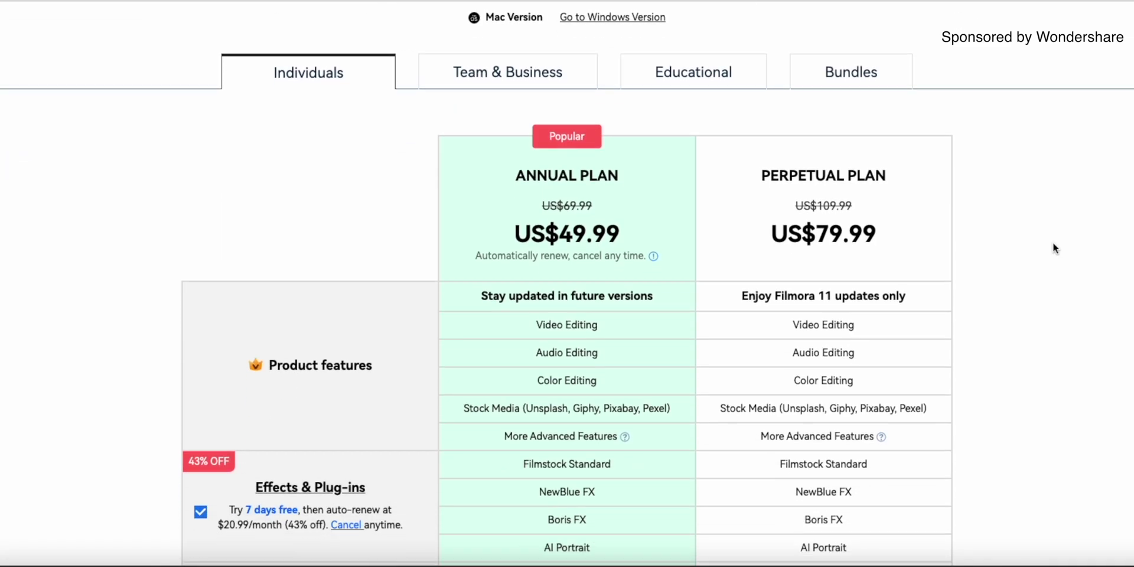
{"action": "scroll", "coordinate": [1053, 243], "scroll_direction": "down", "scroll_amount": 2}
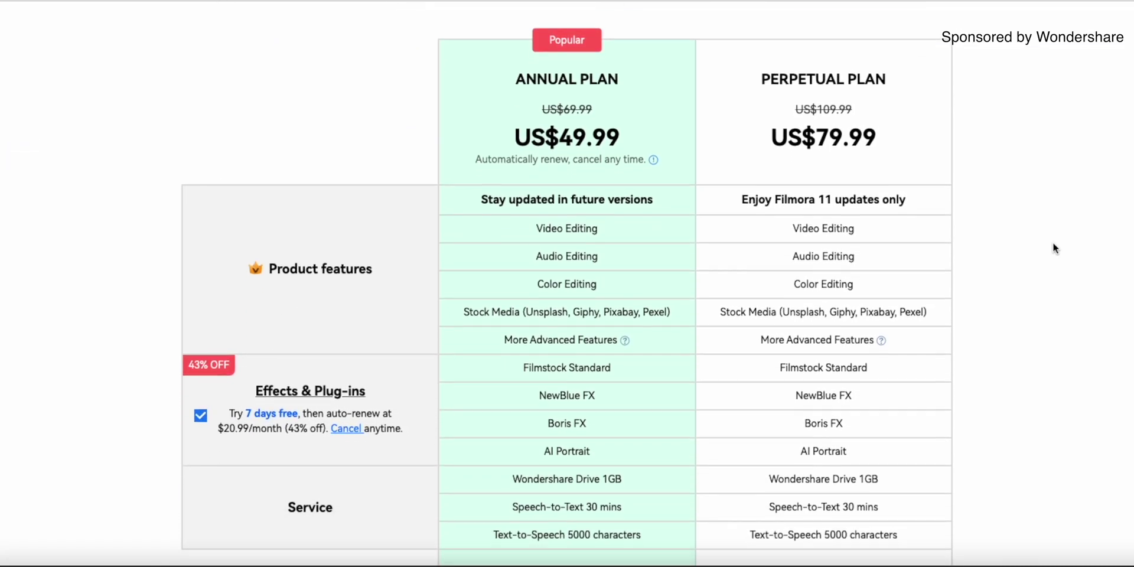
{"action": "scroll", "coordinate": [1053, 243], "scroll_direction": "down", "scroll_amount": 2}
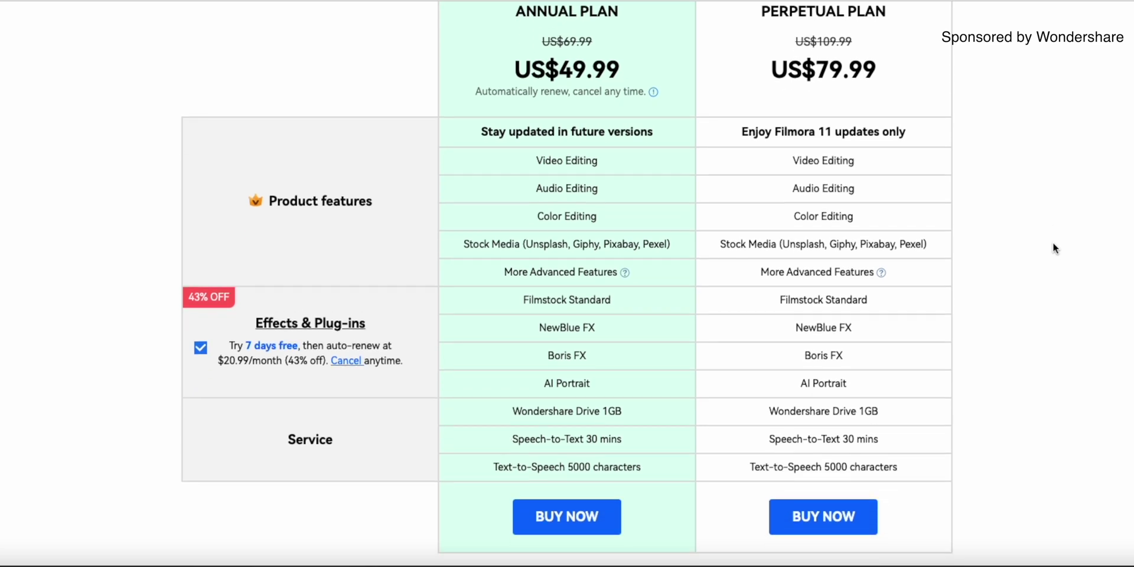
{"action": "scroll", "coordinate": [1053, 243], "scroll_direction": "down", "scroll_amount": 2}
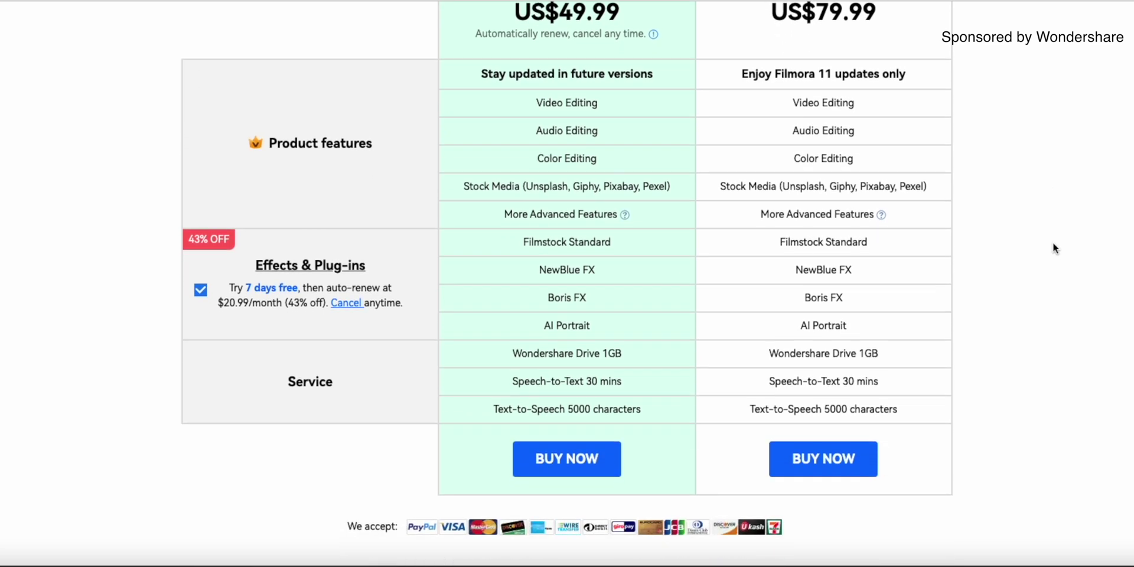
{"action": "scroll", "coordinate": [1052, 247], "scroll_direction": "up", "scroll_amount": 1}
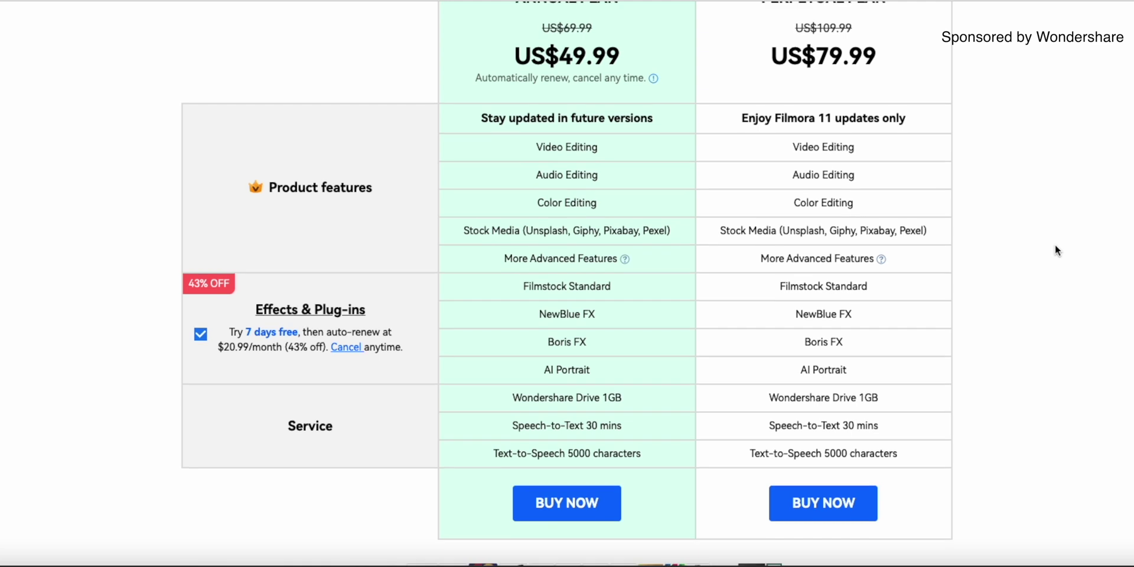
{"action": "scroll", "coordinate": [1054, 246], "scroll_direction": "up", "scroll_amount": 1}
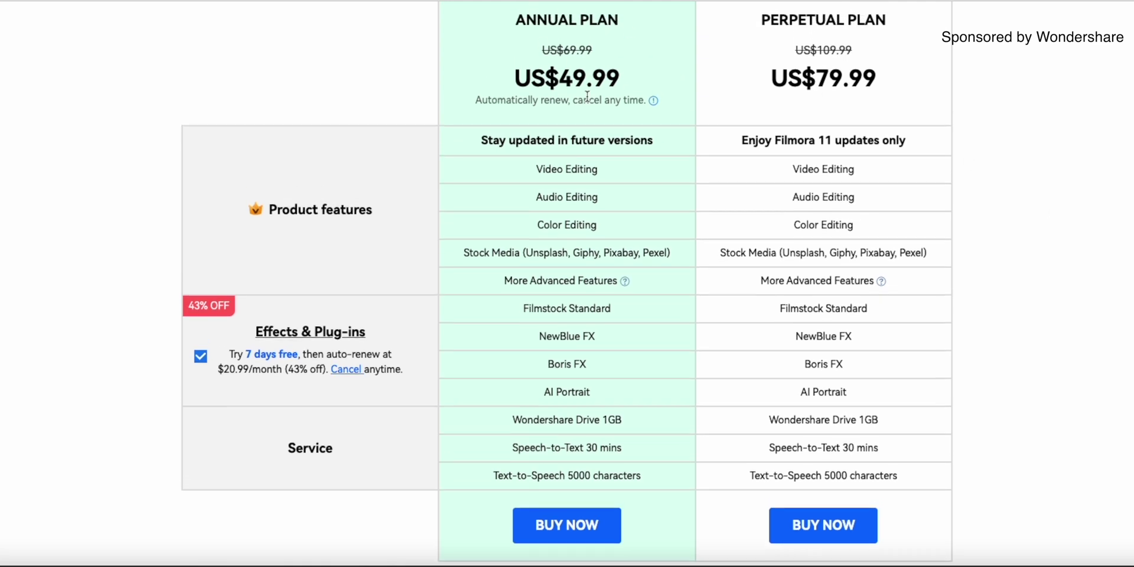
{"action": "left_click_drag", "start_coordinate": [577, 76], "coordinate": [526, 78]}
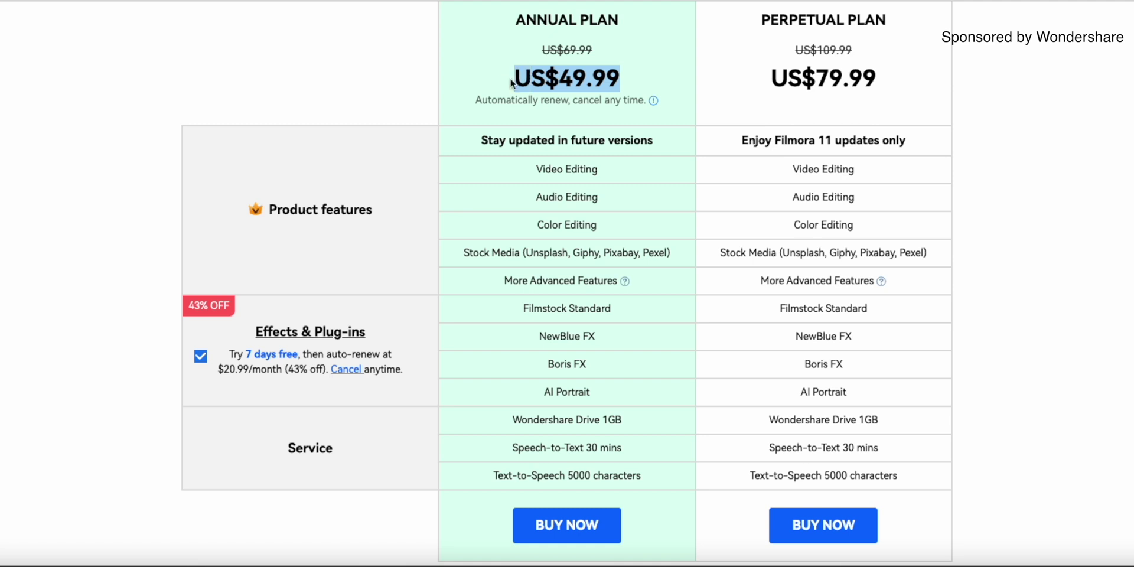
{"action": "left_click_drag", "start_coordinate": [887, 81], "coordinate": [771, 81]}
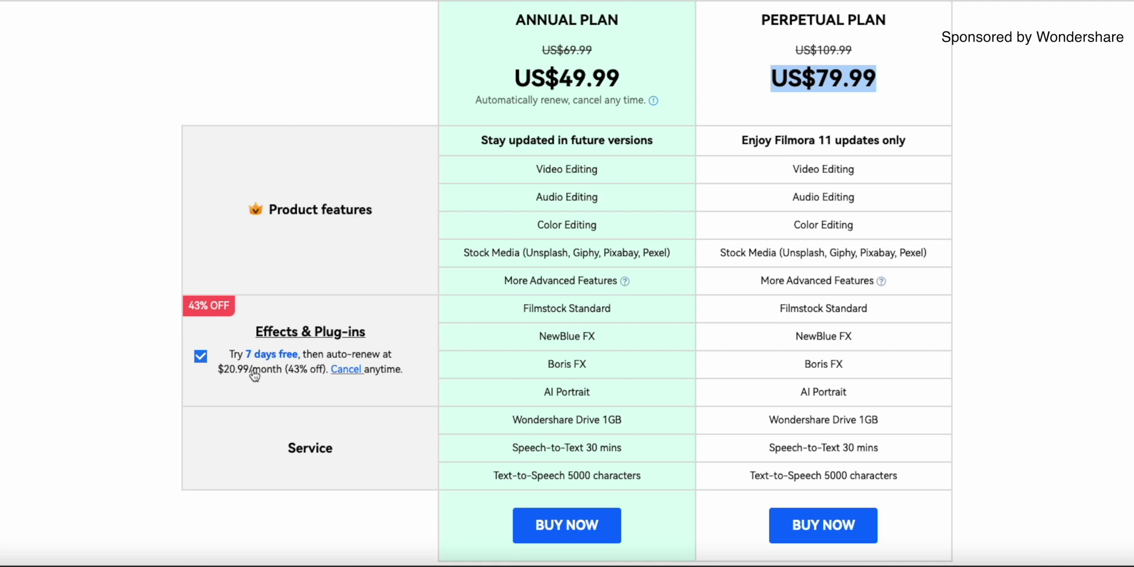
{"action": "left_click_drag", "start_coordinate": [254, 376], "coordinate": [233, 376]}
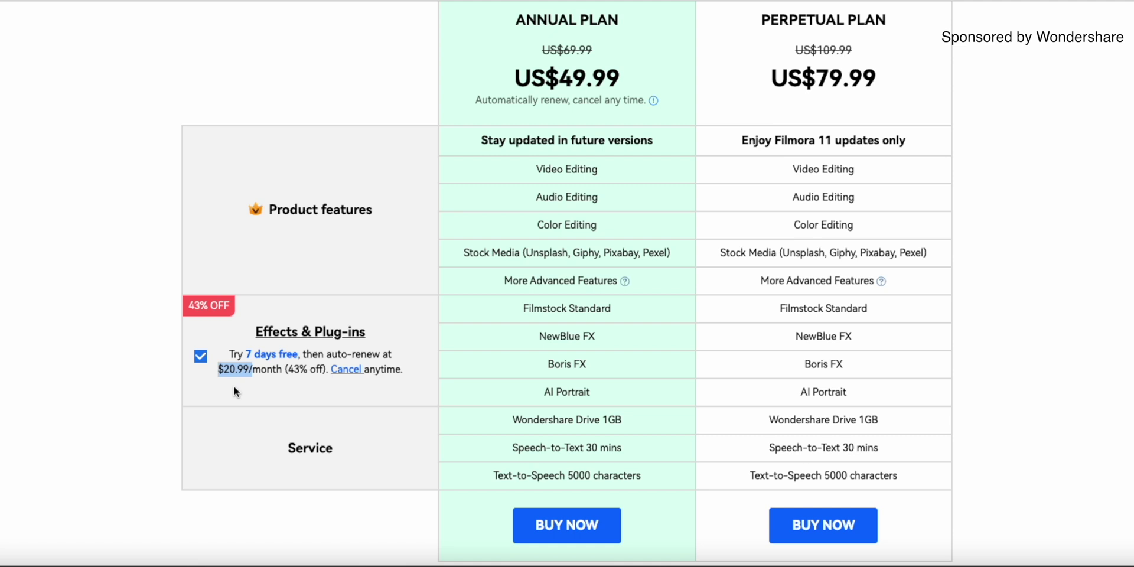